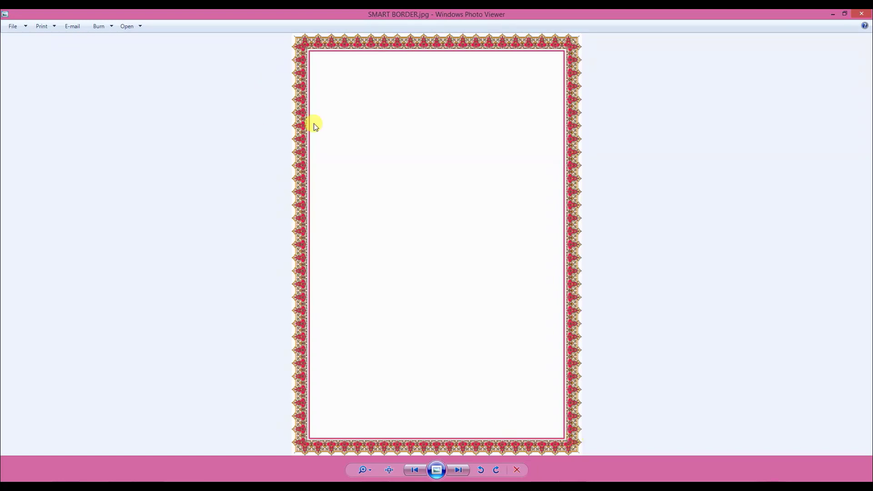
Step: Examine the SMART BORDER.jpg artwork's ornamental edges close up and as a whole page
{"action": "scroll", "coordinate": [311, 124], "scroll_direction": "up", "scroll_amount": 4}
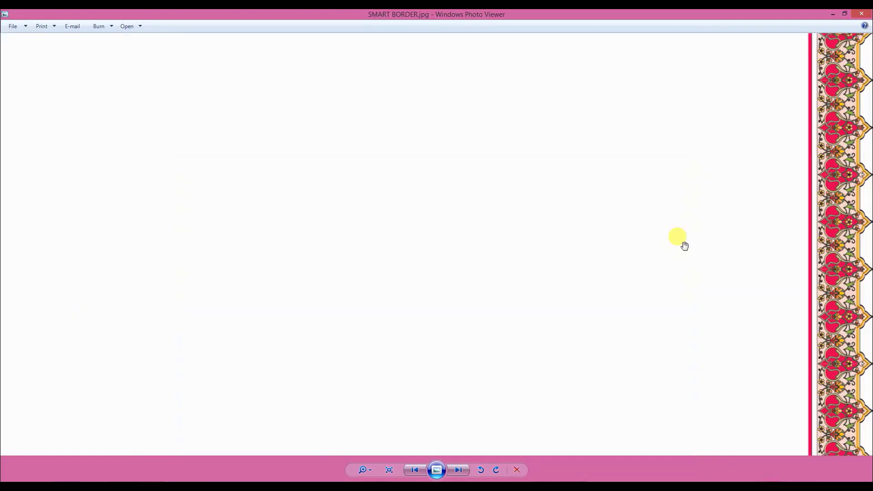
{"action": "scroll", "coordinate": [684, 245], "scroll_direction": "down", "scroll_amount": 6}
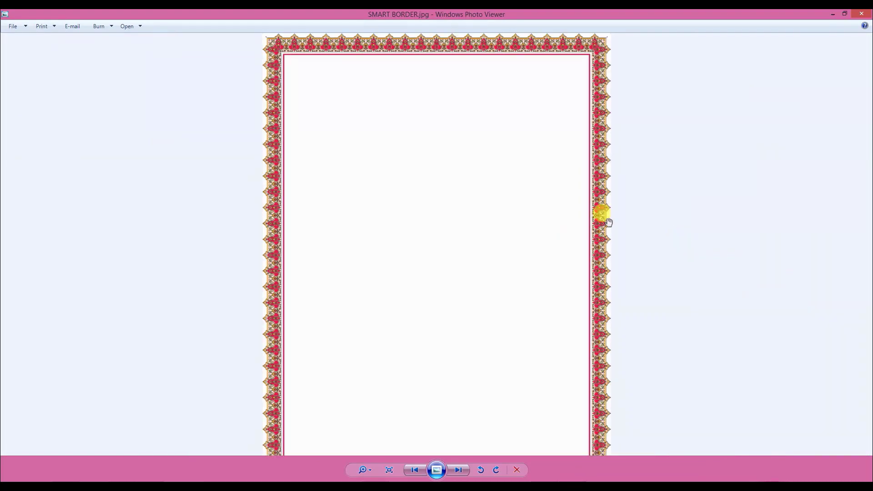
{"action": "scroll", "coordinate": [608, 220], "scroll_direction": "up", "scroll_amount": 4}
{"action": "scroll", "coordinate": [608, 220], "scroll_direction": "down", "scroll_amount": 3}
{"action": "scroll", "coordinate": [608, 220], "scroll_direction": "up", "scroll_amount": 2}
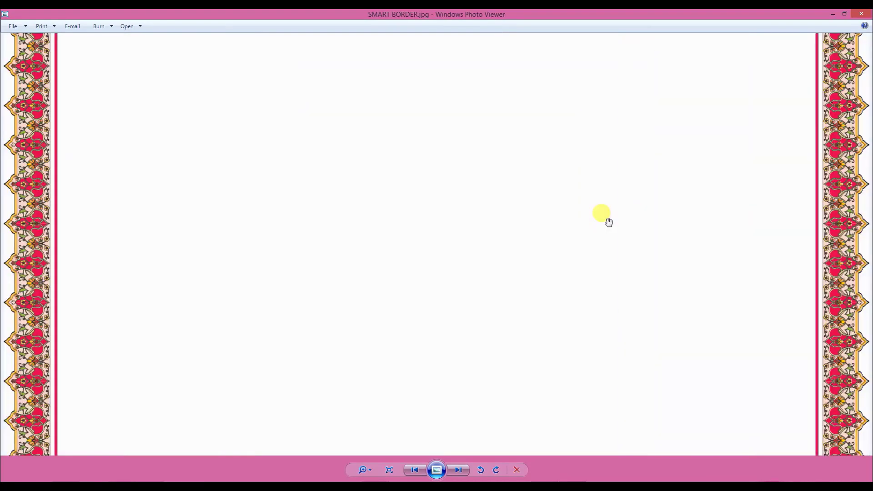
{"action": "scroll", "coordinate": [607, 220], "scroll_direction": "down", "scroll_amount": 4}
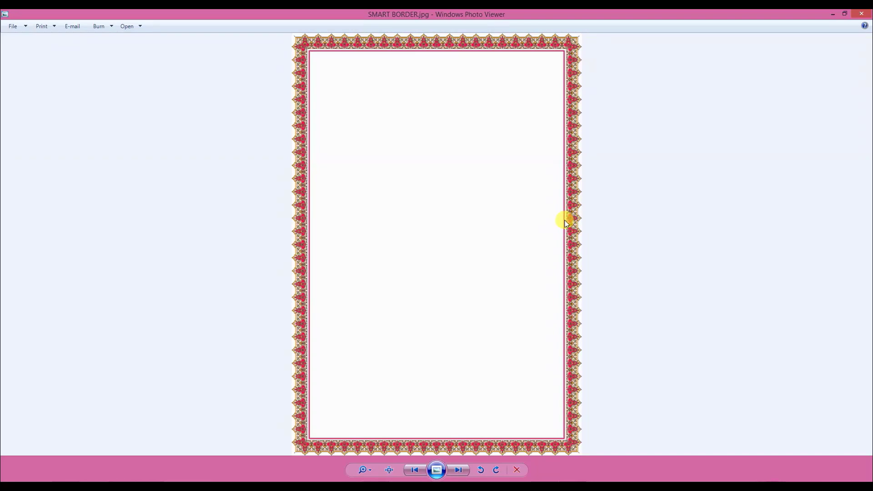
Step: Switch to InPage and open the master page of the Untitled-2 document
{"action": "left_click", "coordinate": [426, 486]}
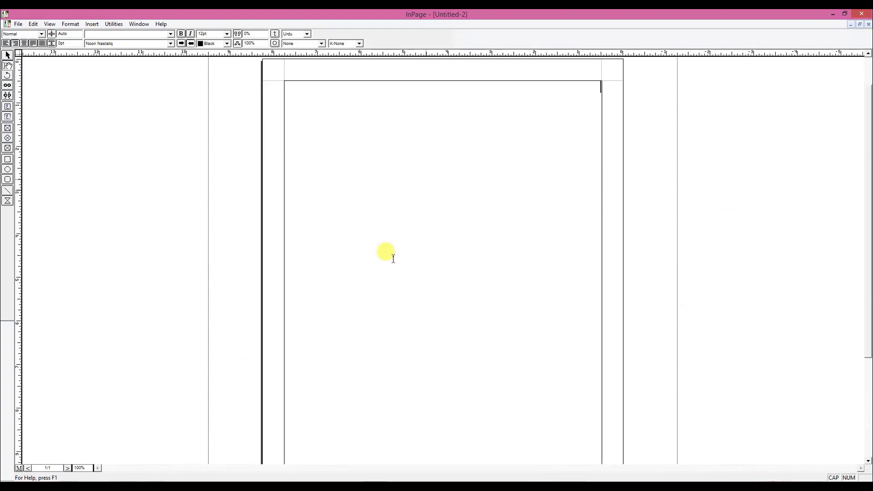
{"action": "left_click", "coordinate": [19, 468]}
{"action": "scroll", "coordinate": [355, 309], "scroll_direction": "down", "scroll_amount": 3}
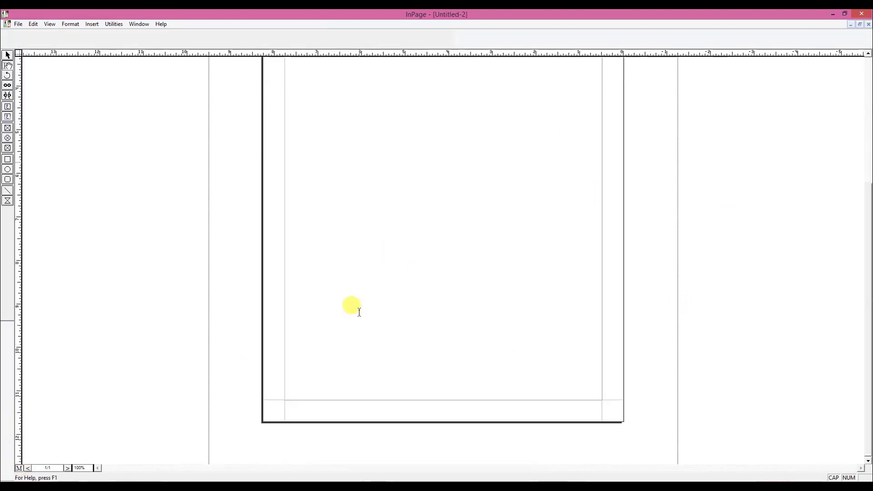
{"action": "scroll", "coordinate": [355, 309], "scroll_direction": "up", "scroll_amount": 4}
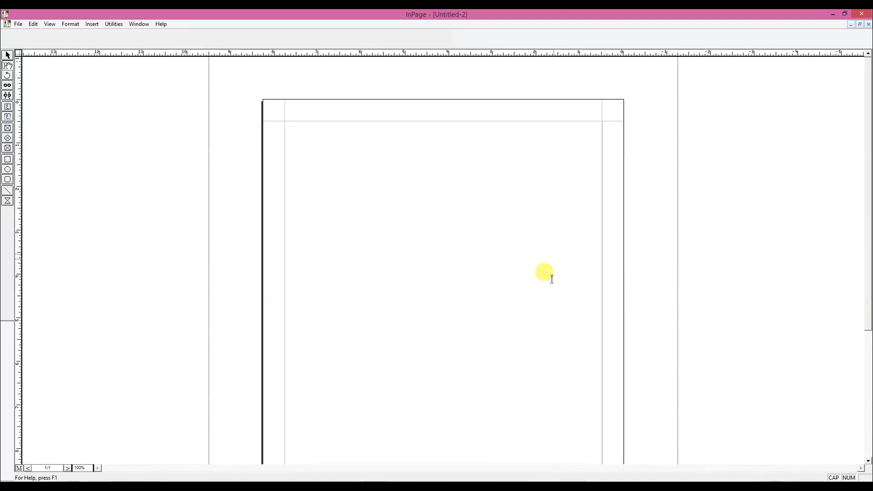
Step: Draw a rectangular picture box filling the area inside the page's margin guides, about 7.27 inches wide and 10.69 inches high
{"action": "left_click", "coordinate": [8, 129]}
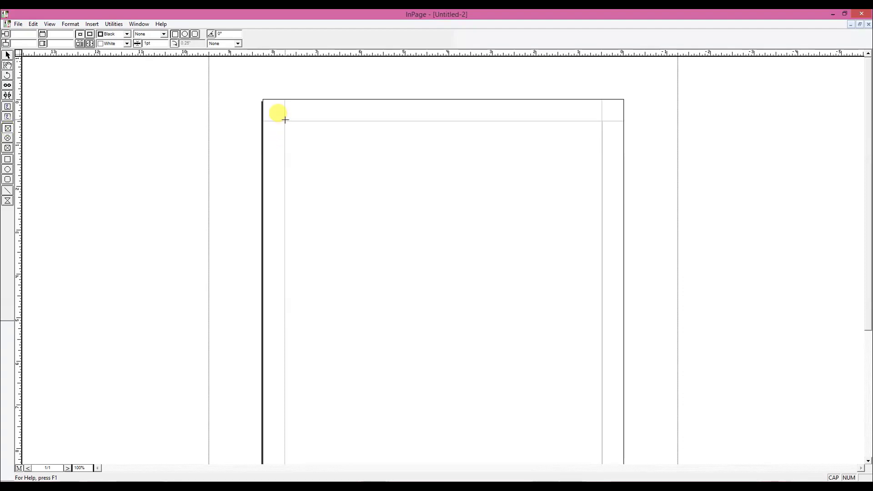
{"action": "left_click_drag", "start_coordinate": [285, 121], "coordinate": [603, 400]}
{"action": "scroll", "coordinate": [560, 357], "scroll_direction": "up", "scroll_amount": 4}
{"action": "scroll", "coordinate": [559, 357], "scroll_direction": "down", "scroll_amount": 4}
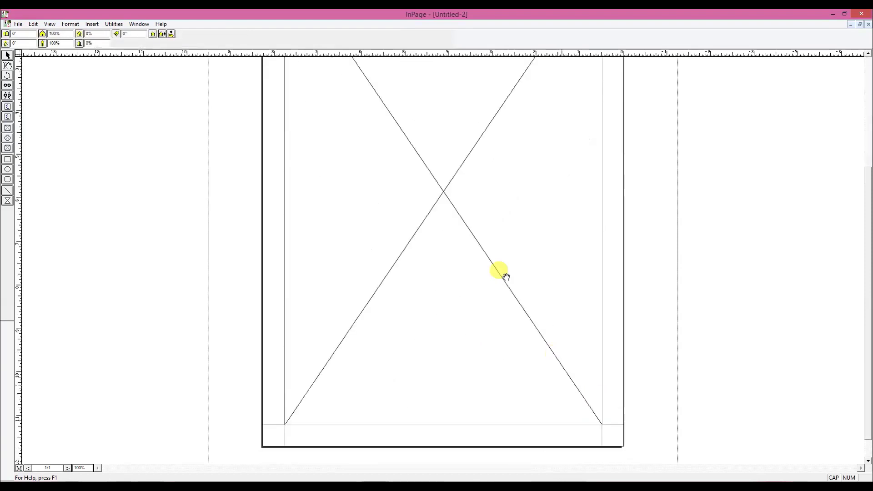
Step: Import the picture SMART BORDER.jpg into the new picture box
{"action": "right_click", "coordinate": [444, 186]}
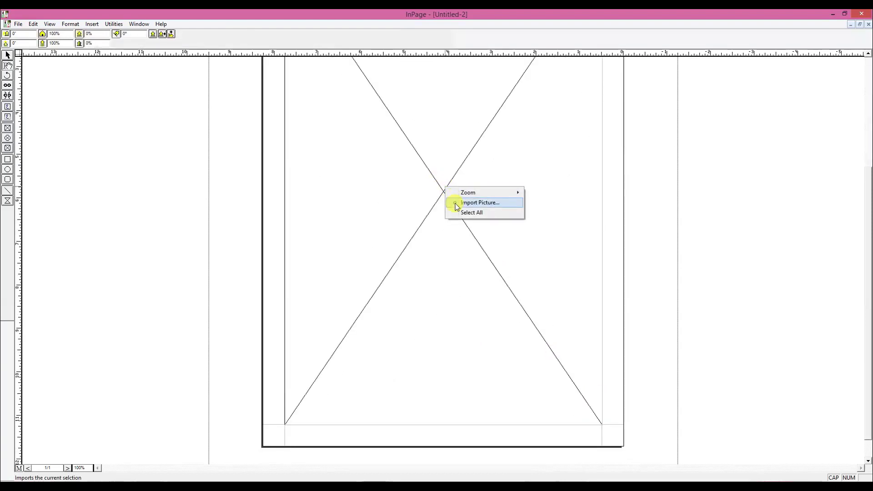
{"action": "left_click", "coordinate": [455, 205]}
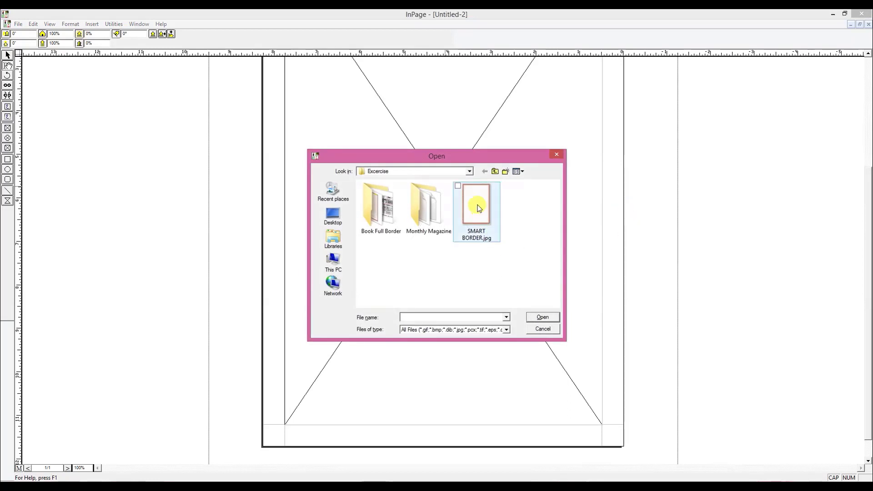
{"action": "left_click", "coordinate": [467, 223]}
{"action": "left_click", "coordinate": [535, 317]}
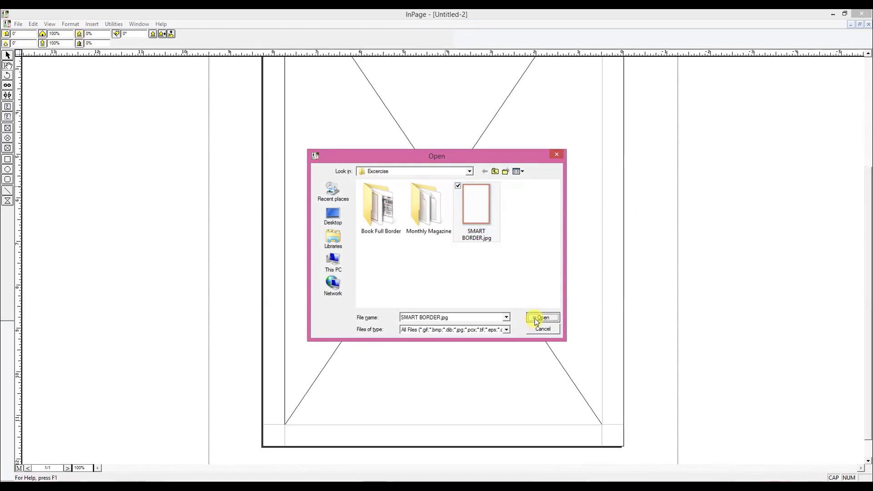
{"action": "scroll", "coordinate": [560, 294], "scroll_direction": "up", "scroll_amount": 1}
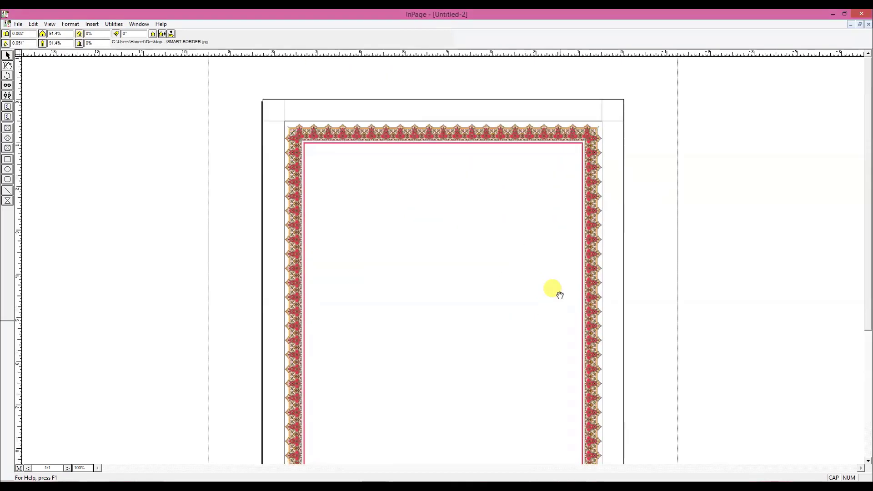
{"action": "scroll", "coordinate": [560, 295], "scroll_direction": "down", "scroll_amount": 4}
{"action": "scroll", "coordinate": [560, 295], "scroll_direction": "up", "scroll_amount": 3}
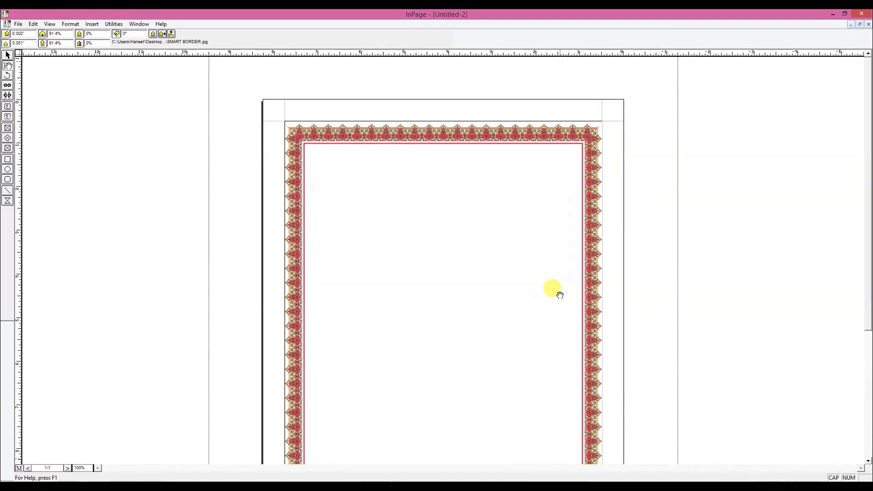
{"action": "scroll", "coordinate": [559, 295], "scroll_direction": "down", "scroll_amount": 3}
{"action": "scroll", "coordinate": [560, 294], "scroll_direction": "up", "scroll_amount": 3}
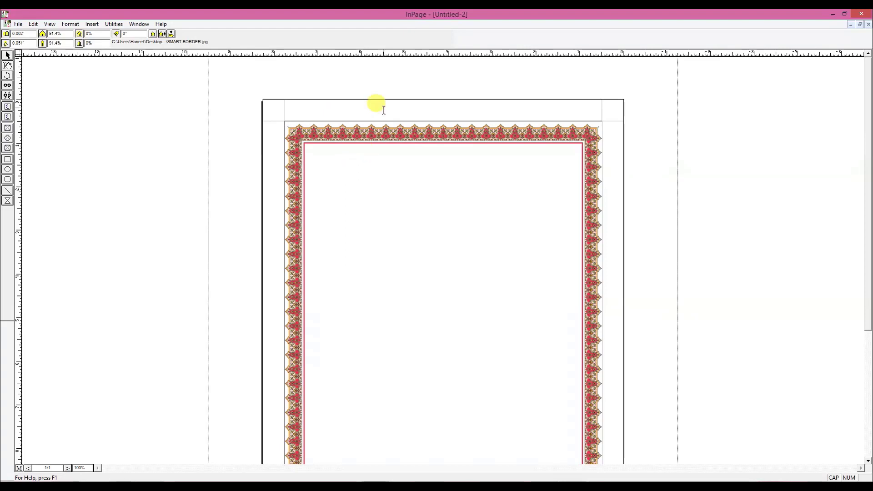
Step: Lower the border picture's top edge to about 1.17 inches and the text box's top edge to about 2.56 inches down the page
{"action": "left_click", "coordinate": [8, 58]}
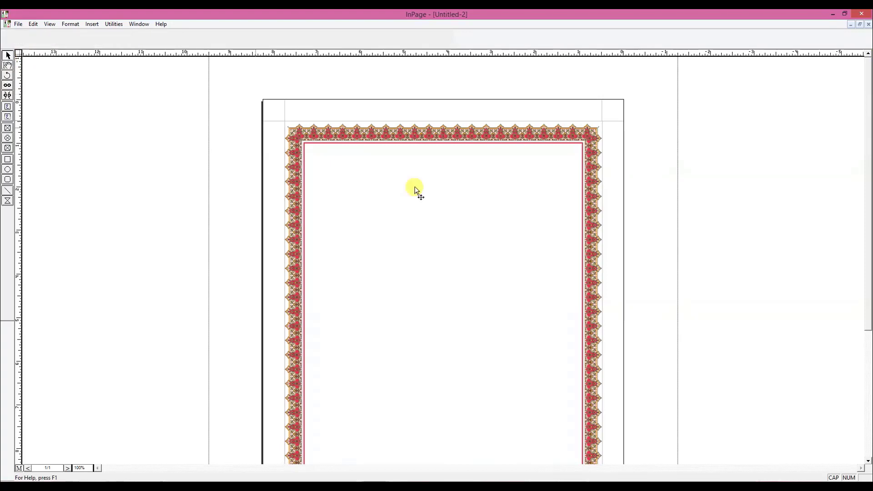
{"action": "left_click", "coordinate": [392, 122]}
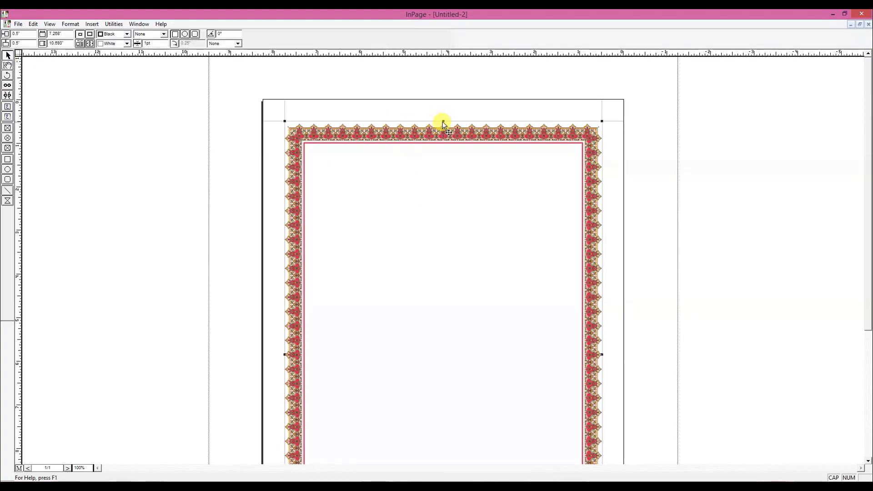
{"action": "left_click_drag", "start_coordinate": [443, 122], "coordinate": [443, 151]}
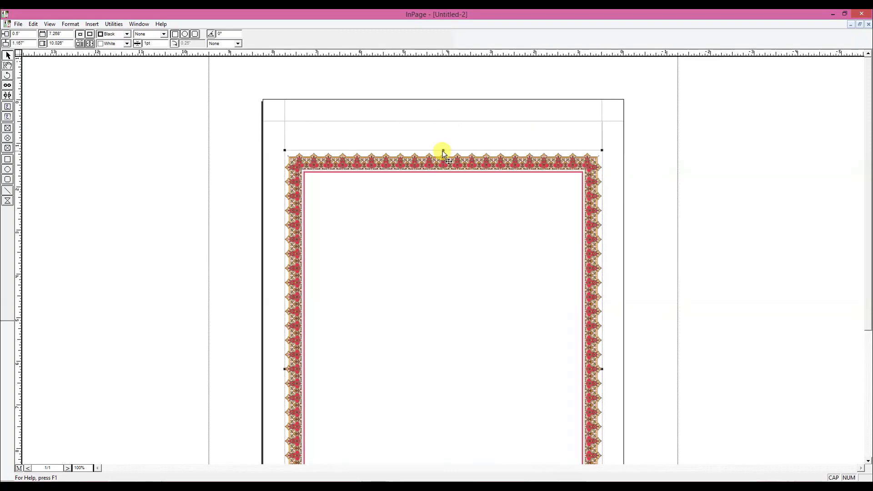
{"action": "left_click", "coordinate": [443, 120]}
{"action": "left_click_drag", "start_coordinate": [444, 121], "coordinate": [432, 211]}
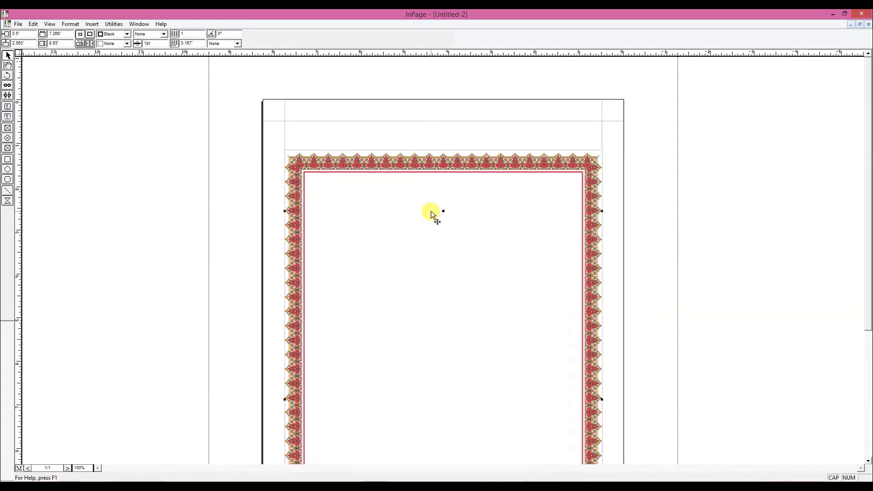
Step: Extend the border picture's top edge up to the upper margin guide at 0.5 inches
{"action": "left_click", "coordinate": [437, 165]}
{"action": "left_click_drag", "start_coordinate": [443, 149], "coordinate": [445, 121]}
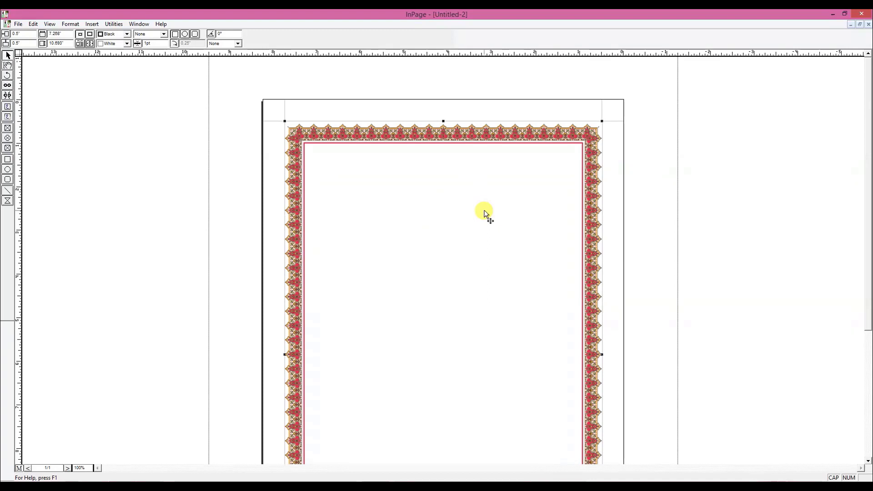
{"action": "scroll", "coordinate": [484, 214], "scroll_direction": "down", "scroll_amount": 5}
{"action": "scroll", "coordinate": [483, 214], "scroll_direction": "up", "scroll_amount": 5}
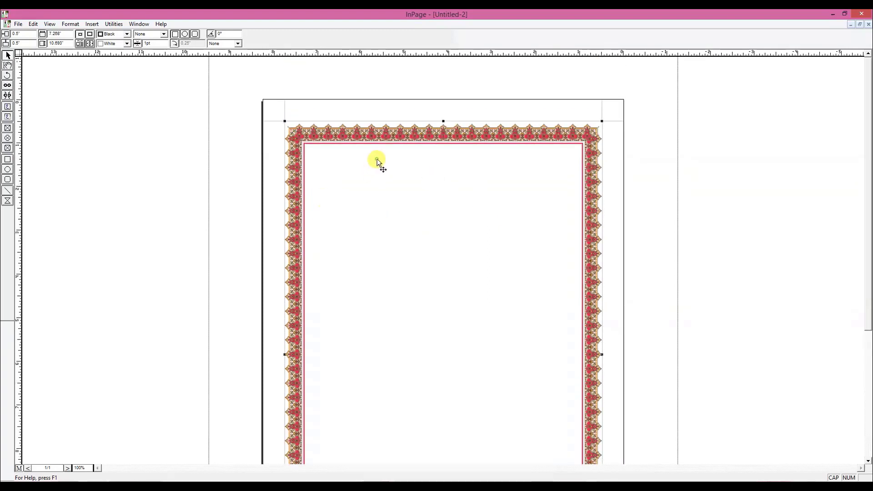
Step: Lock the border picture through its object properties
{"action": "right_click", "coordinate": [443, 148]}
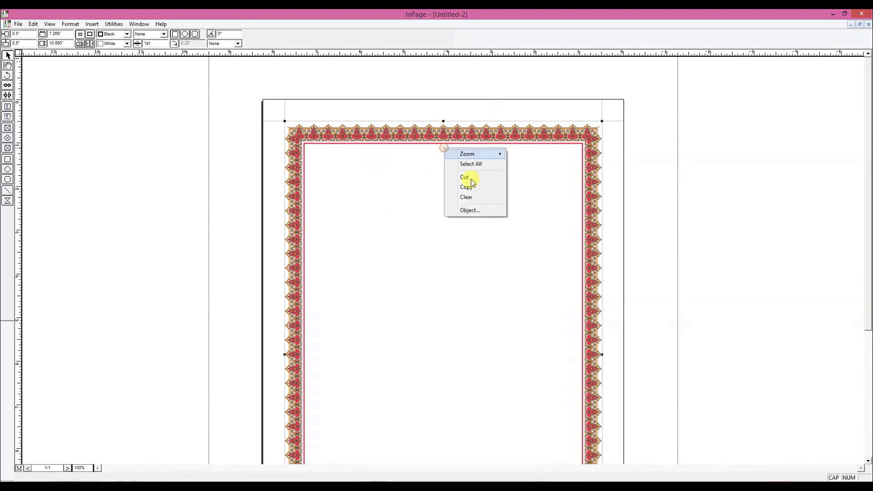
{"action": "left_click", "coordinate": [477, 209]}
{"action": "left_click", "coordinate": [480, 303]}
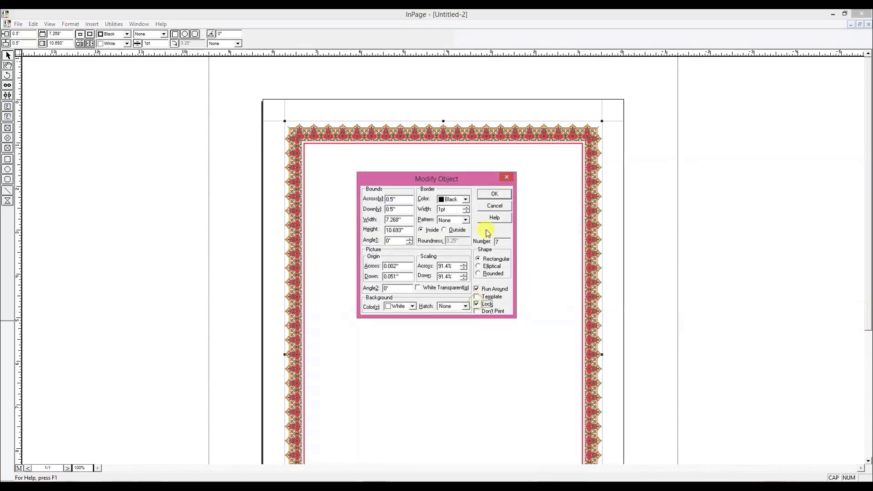
{"action": "left_click", "coordinate": [493, 196]}
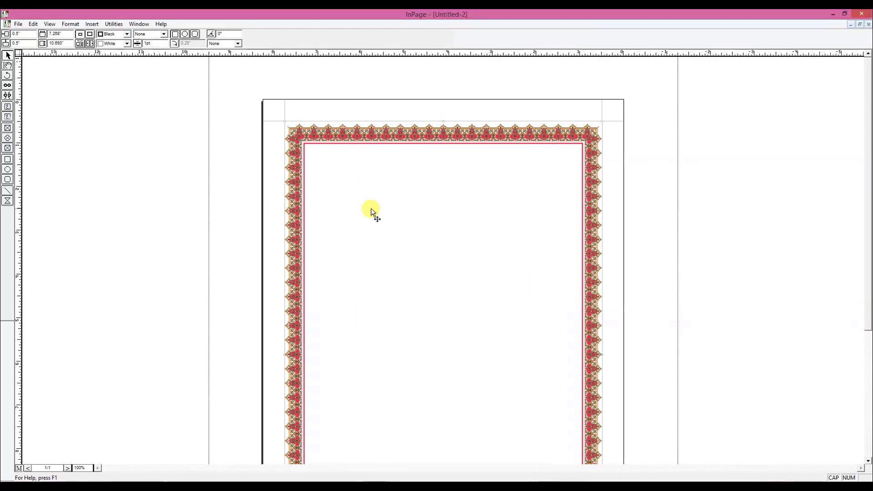
Step: Resize the text box to fit just inside the border, about 6.27 by 9.52 inches, at about 1.02 inches across and 1.13 inches down
{"action": "left_click_drag", "start_coordinate": [222, 153], "coordinate": [664, 449]}
{"action": "scroll", "coordinate": [639, 354], "scroll_direction": "up", "scroll_amount": 5}
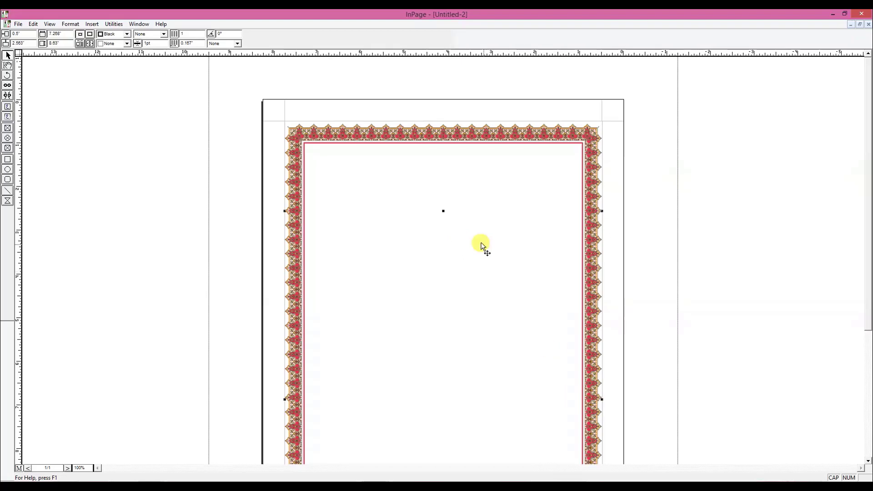
{"action": "left_click_drag", "start_coordinate": [443, 210], "coordinate": [454, 148]}
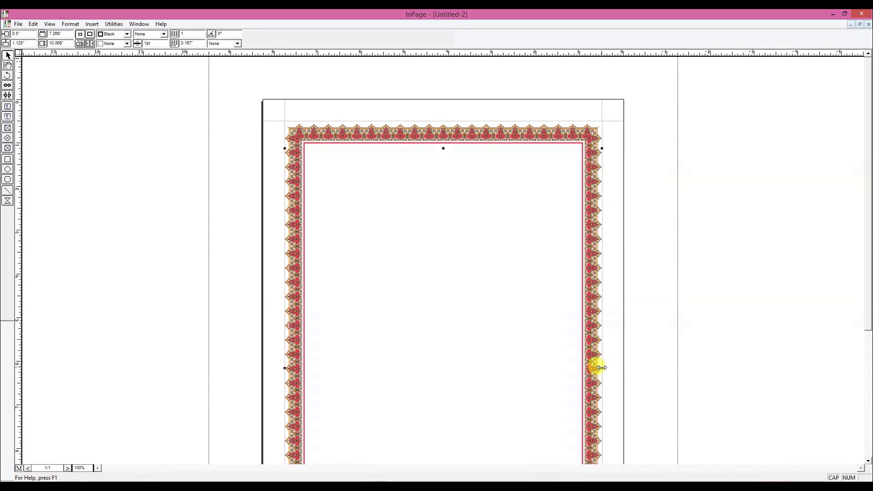
{"action": "left_click_drag", "start_coordinate": [601, 367], "coordinate": [579, 366]}
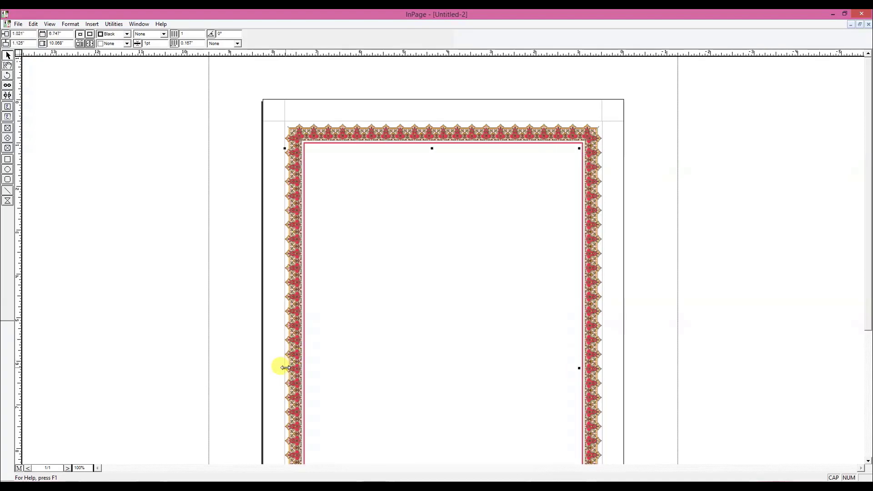
{"action": "left_click_drag", "start_coordinate": [285, 368], "coordinate": [306, 368]}
{"action": "scroll", "coordinate": [377, 361], "scroll_direction": "down", "scroll_amount": 4}
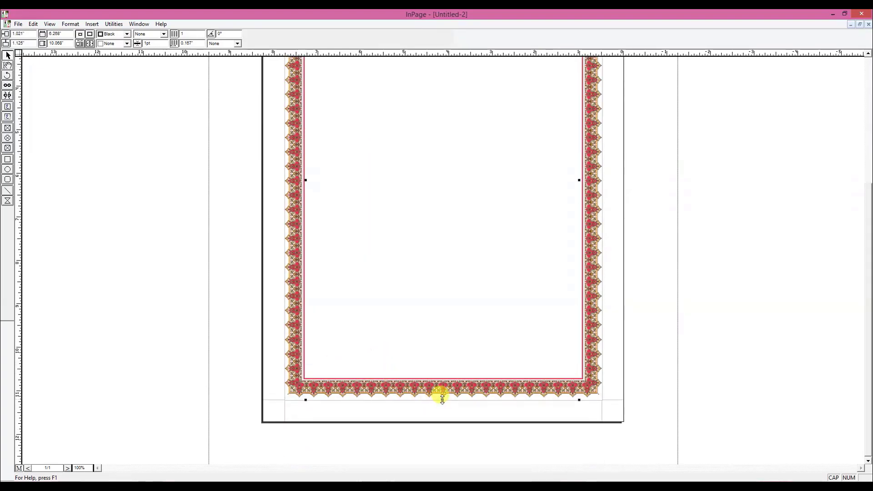
{"action": "left_click_drag", "start_coordinate": [442, 399], "coordinate": [442, 377]}
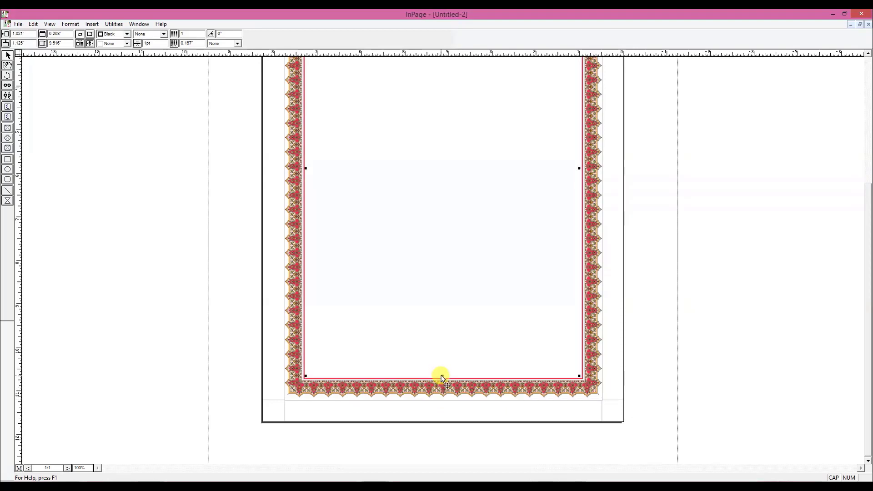
Step: Lock the resized text box through its object properties
{"action": "scroll", "coordinate": [444, 325], "scroll_direction": "up", "scroll_amount": 5}
{"action": "right_click", "coordinate": [432, 247]}
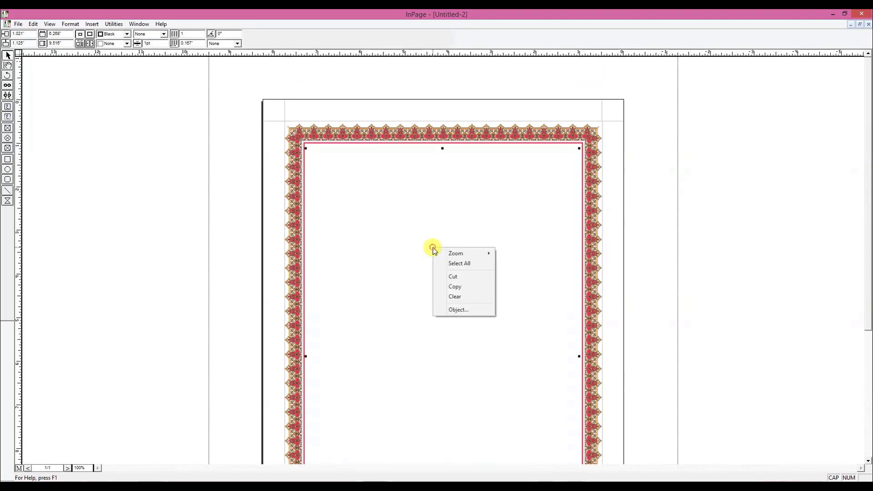
{"action": "left_click", "coordinate": [468, 309]}
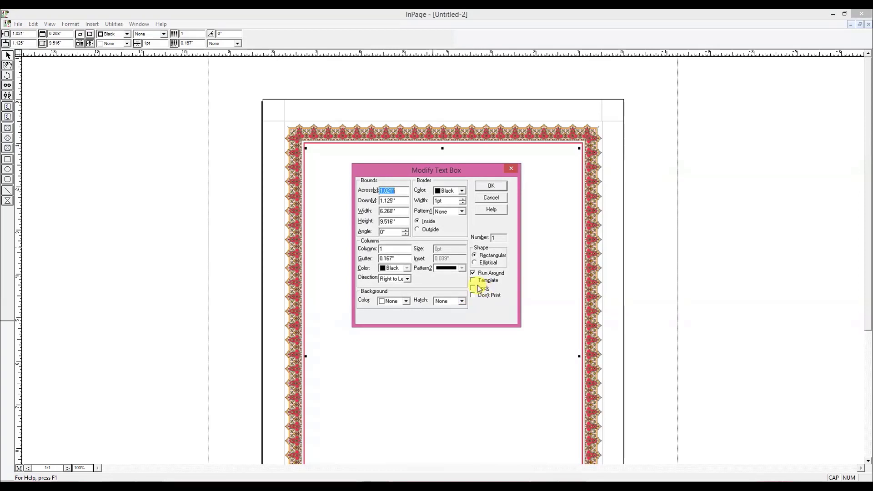
{"action": "left_click", "coordinate": [473, 287]}
{"action": "left_click", "coordinate": [491, 185]}
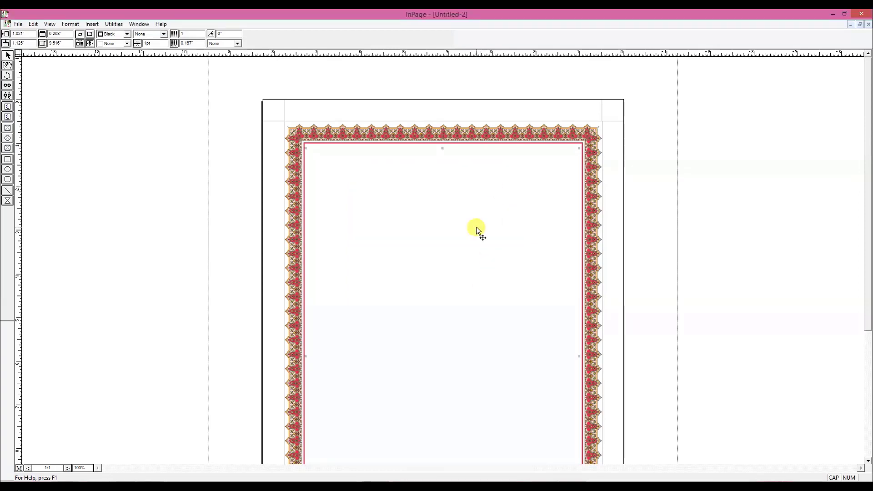
Step: Unlock the border picture through its object properties and send it to the back
{"action": "left_click", "coordinate": [294, 131]}
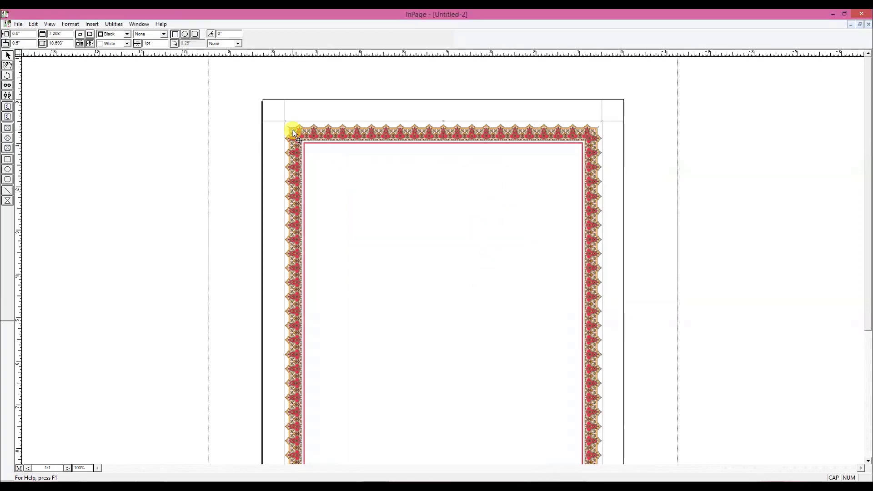
{"action": "right_click", "coordinate": [294, 131]}
{"action": "left_click", "coordinate": [334, 192]}
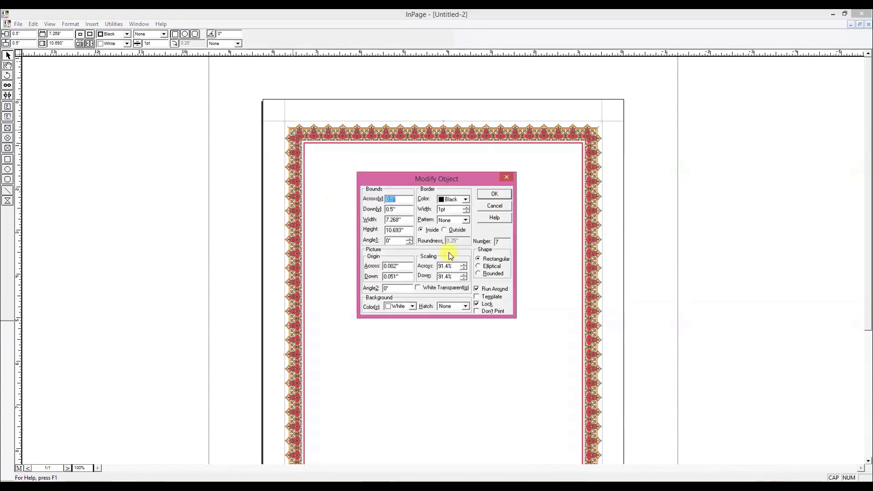
{"action": "left_click", "coordinate": [476, 304]}
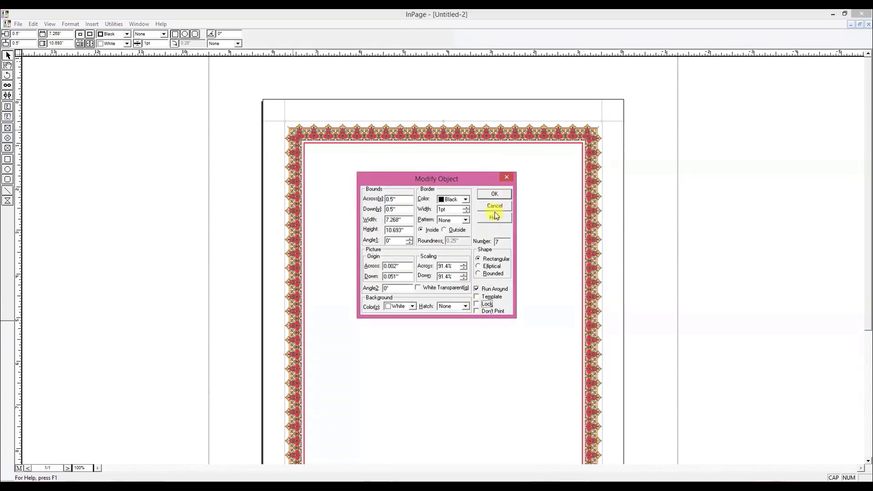
{"action": "left_click", "coordinate": [494, 194]}
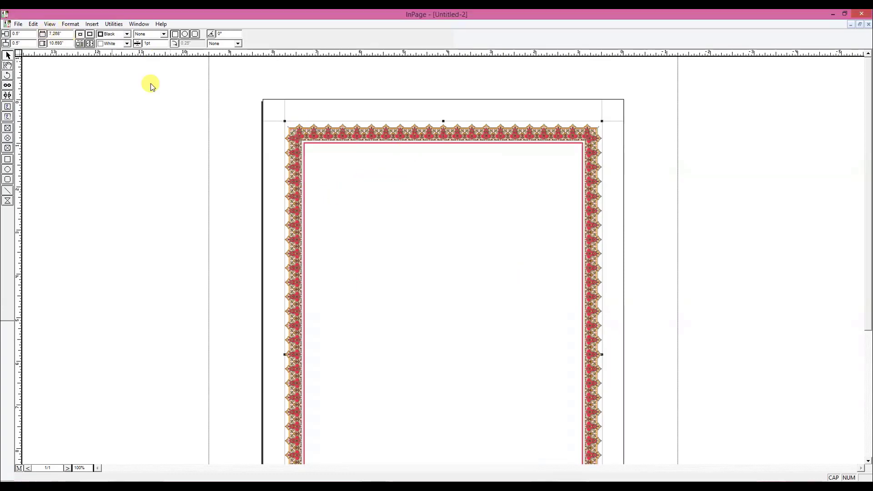
{"action": "left_click", "coordinate": [34, 24]}
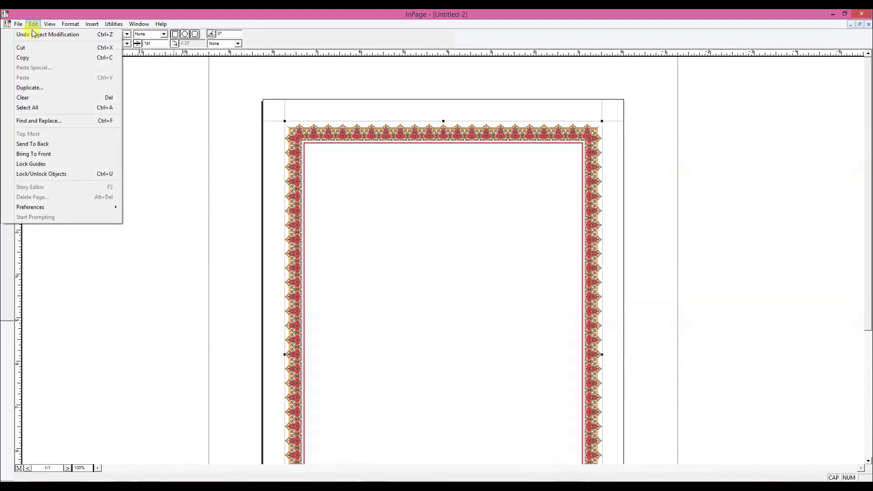
{"action": "left_click", "coordinate": [64, 144]}
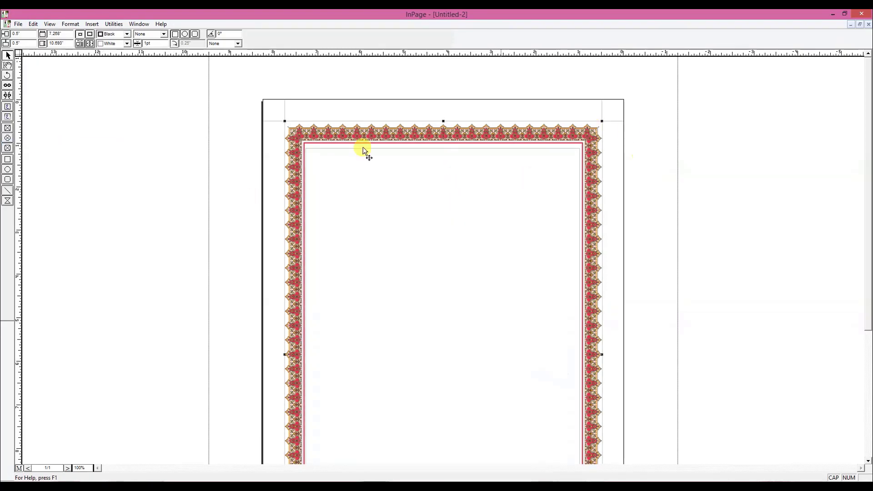
Step: Lock the border picture again through its object properties
{"action": "right_click", "coordinate": [413, 133]}
{"action": "left_click", "coordinate": [446, 192]}
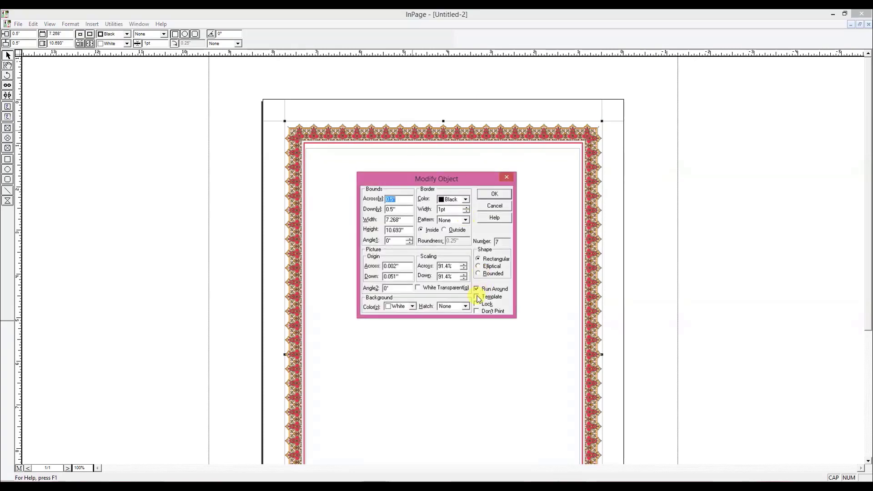
{"action": "left_click", "coordinate": [494, 194]}
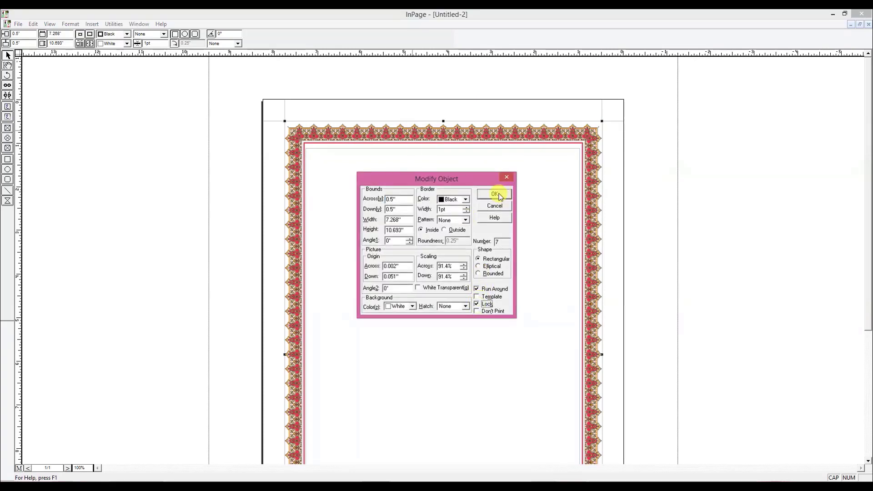
Step: Draw an ellipse about 0.17 by 0.24 inches over the middle motif of the border's upper band
{"action": "left_click", "coordinate": [80, 466]}
{"action": "type", "text": "2"}
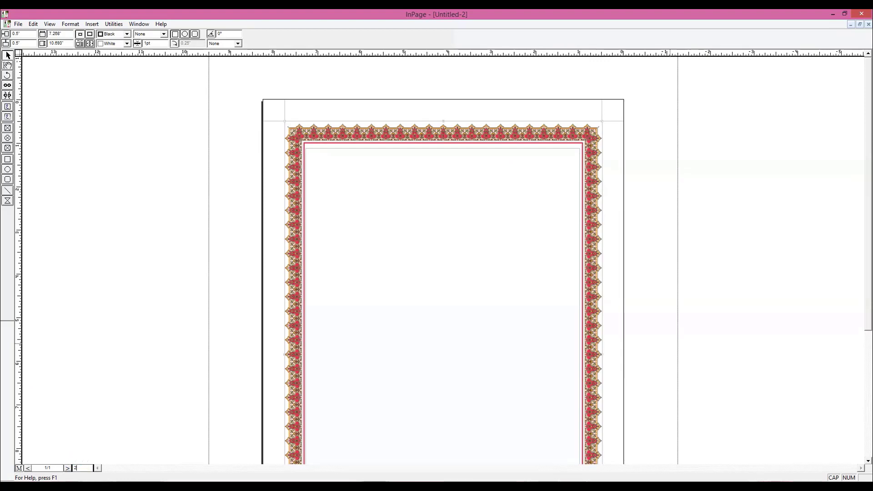
{"action": "type", "text": "50"}
{"action": "key", "text": "Return"}
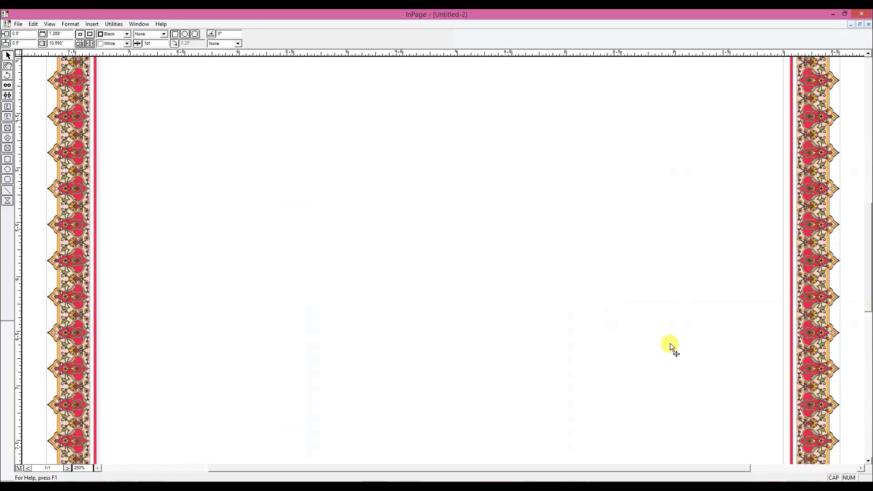
{"action": "scroll", "coordinate": [806, 285], "scroll_direction": "up", "scroll_amount": 5}
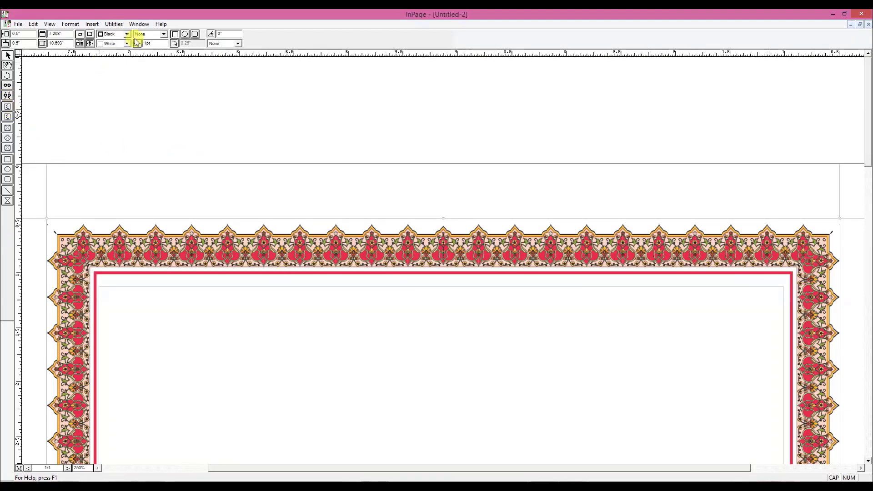
{"action": "left_click", "coordinate": [8, 172]}
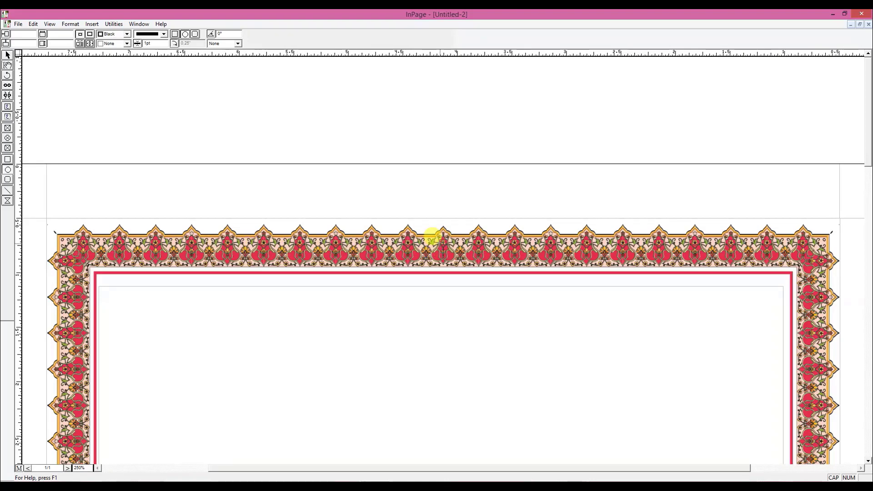
{"action": "left_click_drag", "start_coordinate": [433, 233], "coordinate": [448, 256]}
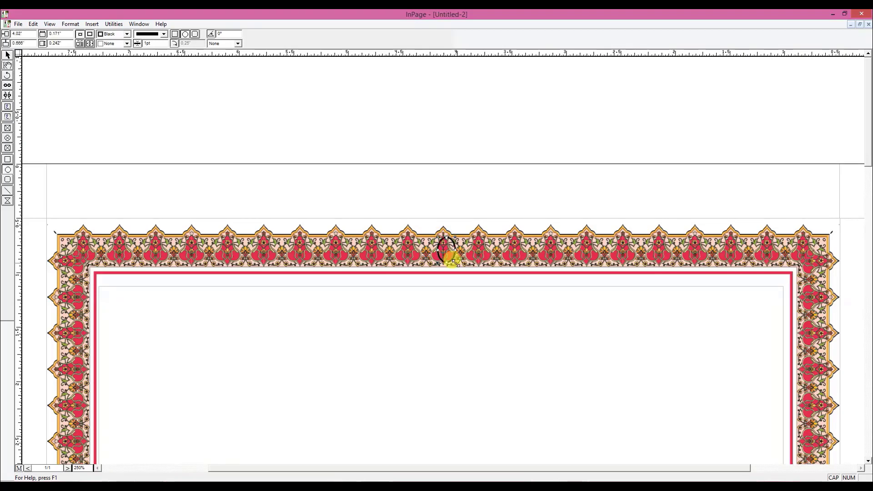
Step: Fill the ellipse with yellow and enlarge the view to 300%
{"action": "left_click", "coordinate": [127, 44]}
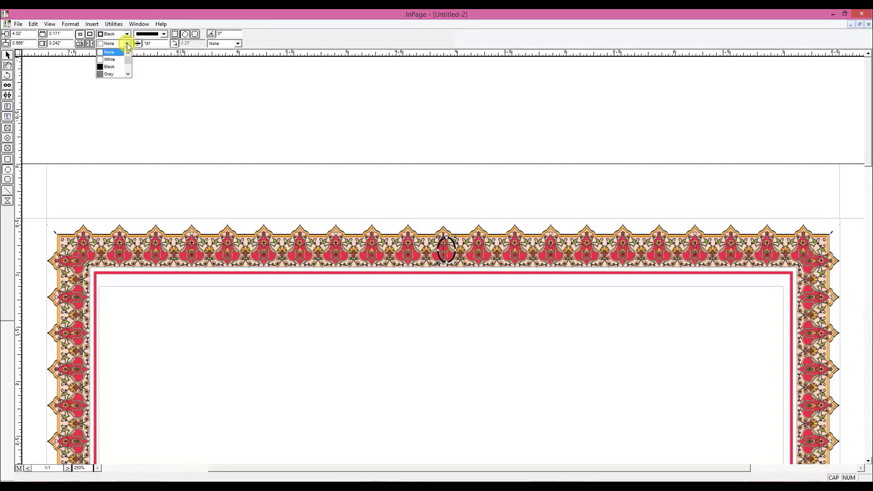
{"action": "left_click", "coordinate": [128, 75]}
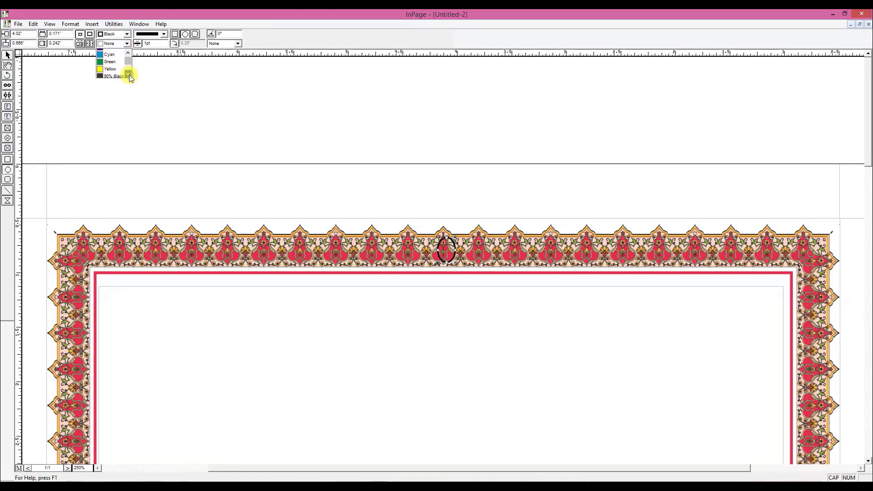
{"action": "left_click", "coordinate": [110, 54]}
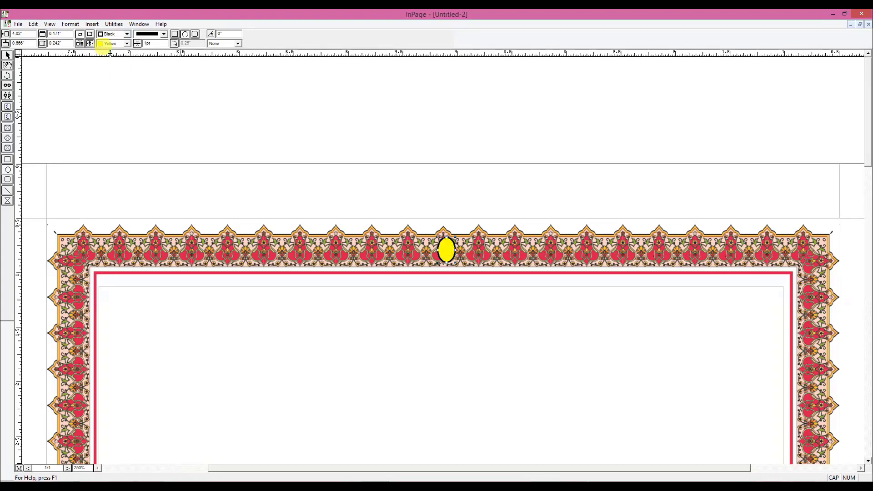
{"action": "double_click", "coordinate": [86, 468]}
{"action": "type", "text": "300"}
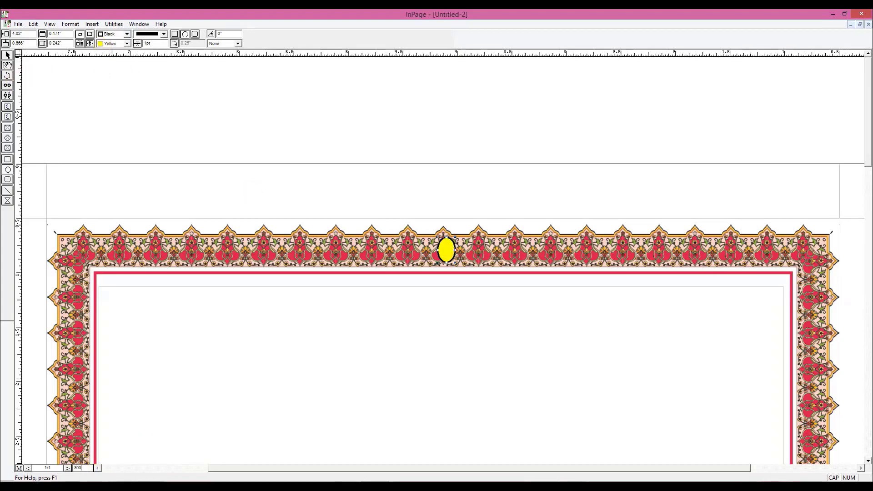
{"action": "key", "text": "Return"}
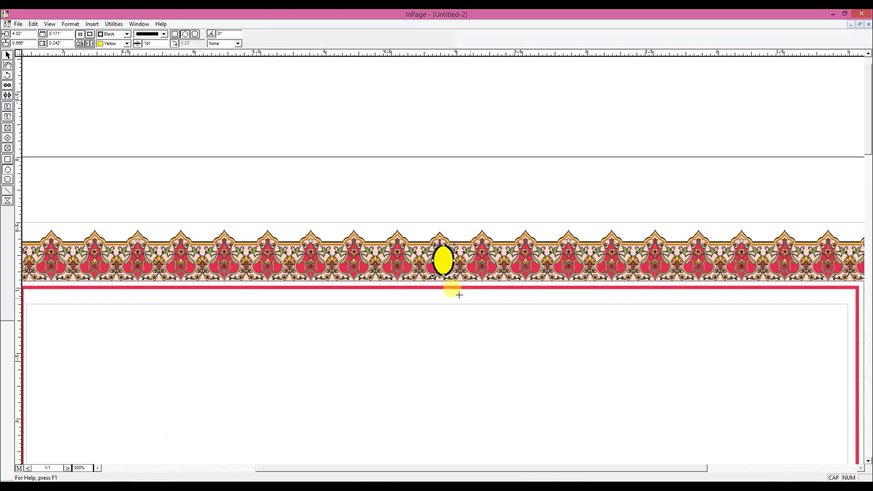
{"action": "left_click", "coordinate": [433, 261]}
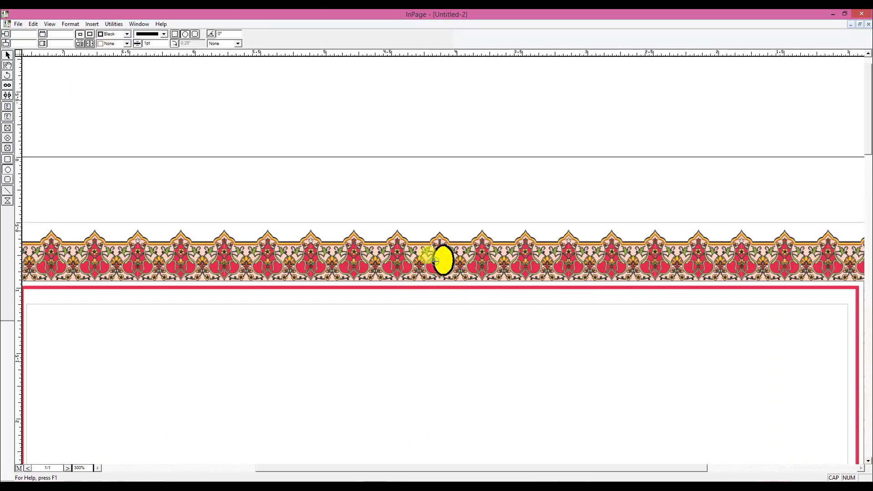
{"action": "left_click_drag", "start_coordinate": [429, 261], "coordinate": [427, 263]}
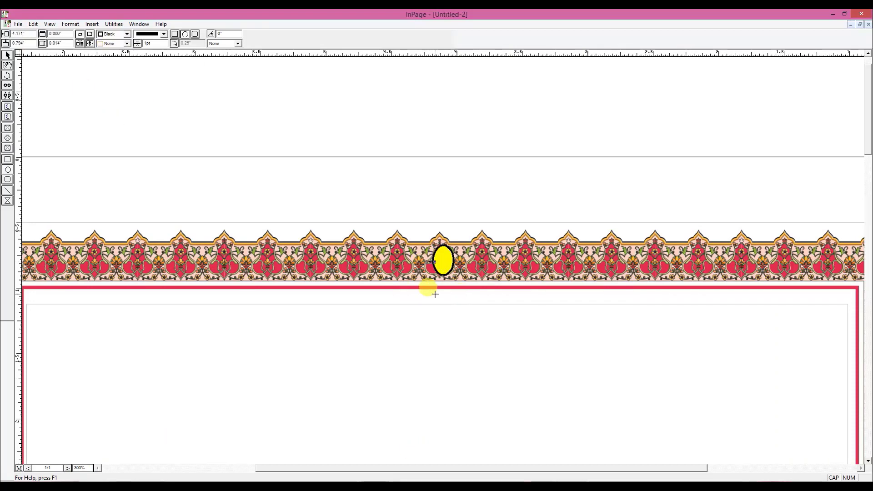
{"action": "key", "text": "Delete"}
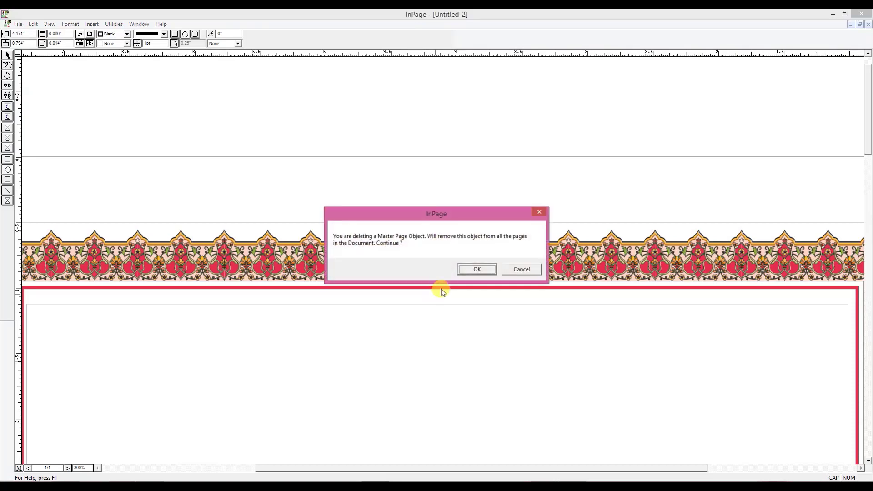
{"action": "left_click", "coordinate": [510, 268]}
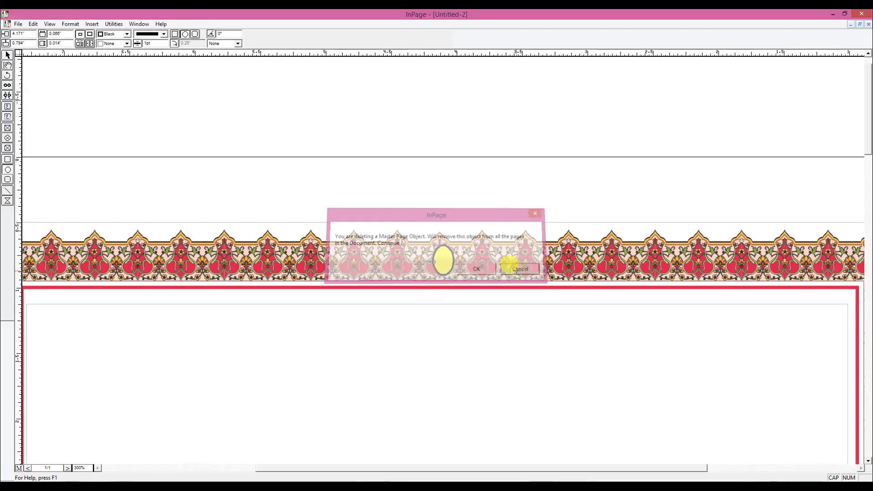
{"action": "left_click", "coordinate": [8, 55]}
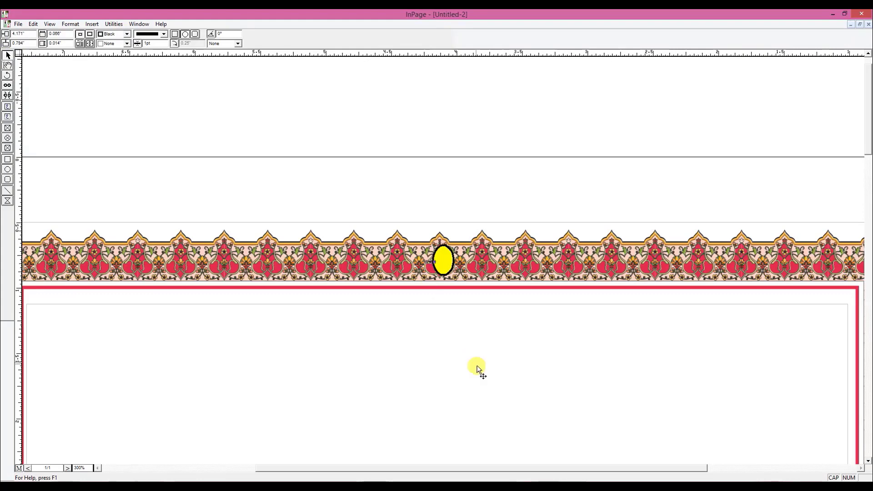
{"action": "key", "text": "Delete"}
{"action": "left_click", "coordinate": [472, 269]}
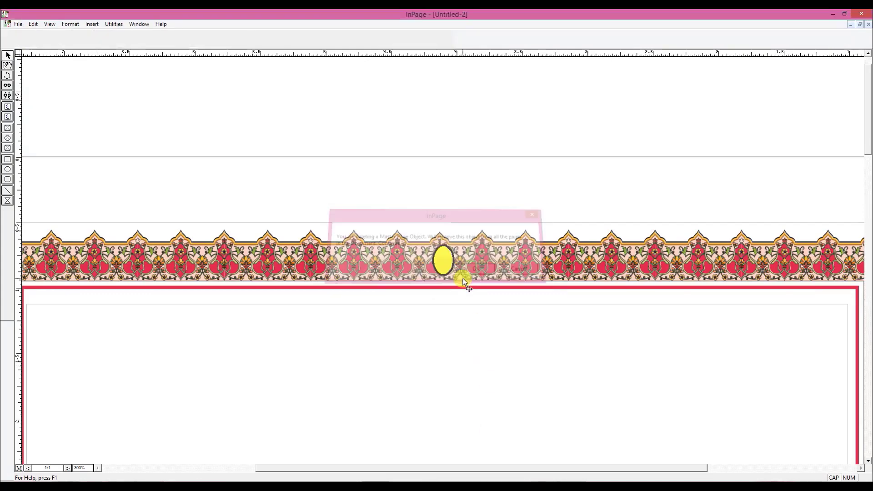
Step: Resize the yellow ellipse to about 0.27 by 0.30 inches, covering the middle motif at about 3.99 inches across and 0.64 inches down
{"action": "left_click", "coordinate": [440, 269]}
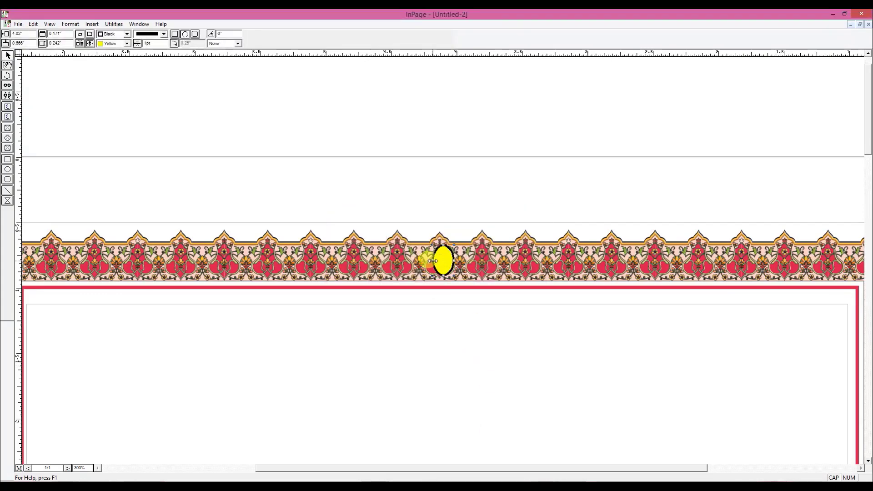
{"action": "left_click_drag", "start_coordinate": [432, 260], "coordinate": [441, 240]}
{"action": "left_click_drag", "start_coordinate": [440, 275], "coordinate": [441, 277]}
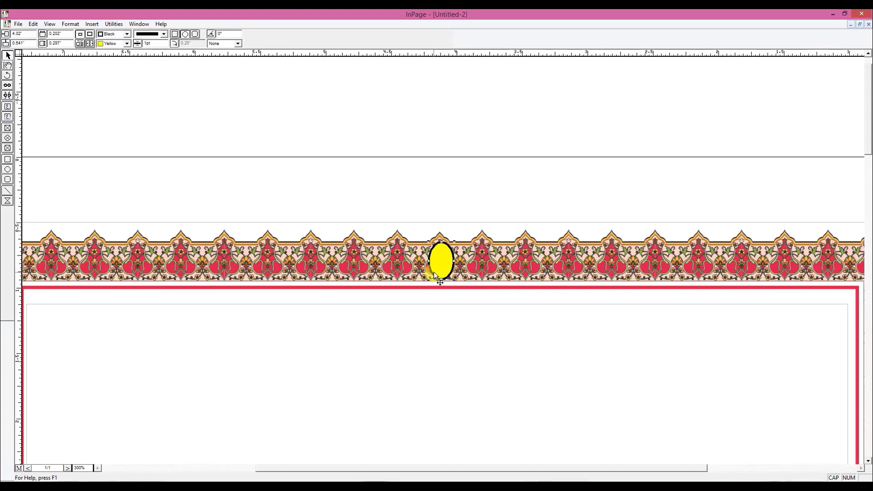
{"action": "key", "text": "Left"}
{"action": "key", "text": "Left"}
{"action": "key", "text": "Left"}
{"action": "key", "text": "Left"}
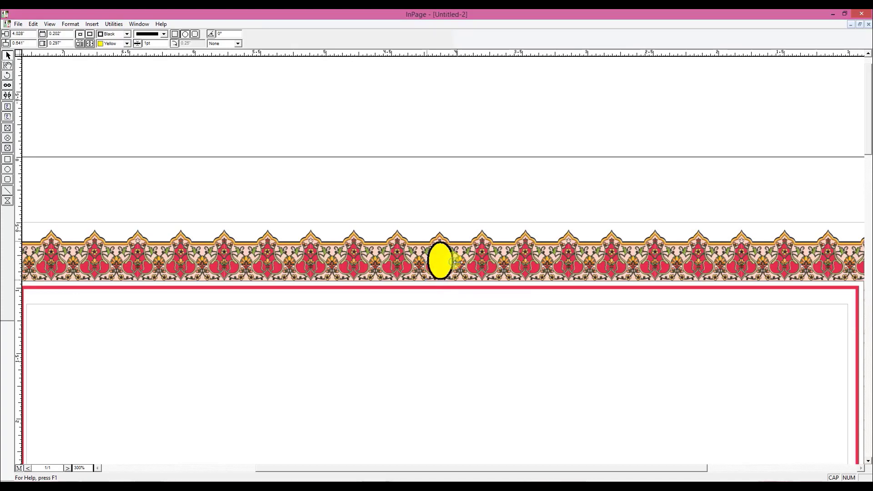
{"action": "left_click_drag", "start_coordinate": [457, 262], "coordinate": [423, 261]}
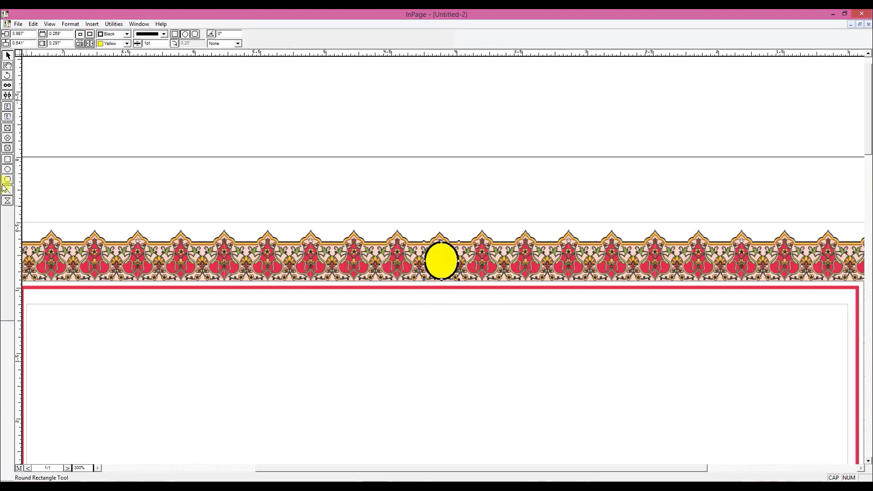
Step: Draw a narrow text box over the yellow ellipse and insert a page number in it
{"action": "left_click", "coordinate": [7, 117]}
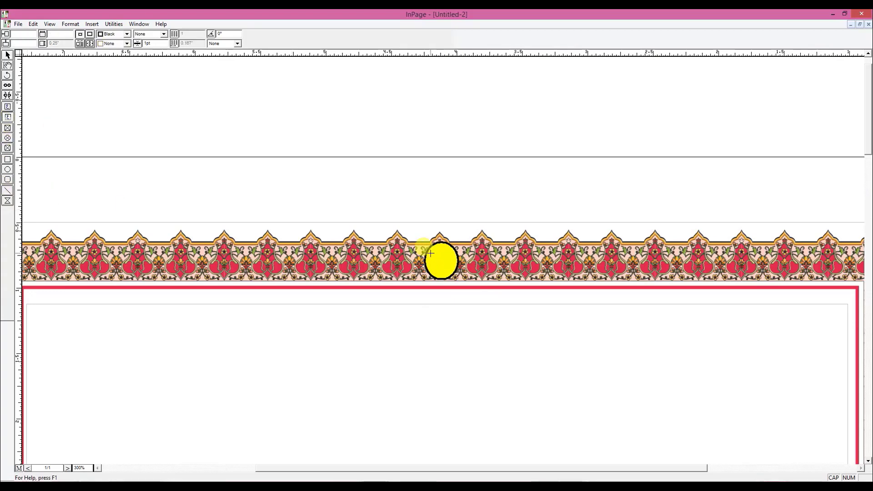
{"action": "left_click_drag", "start_coordinate": [430, 253], "coordinate": [454, 288]}
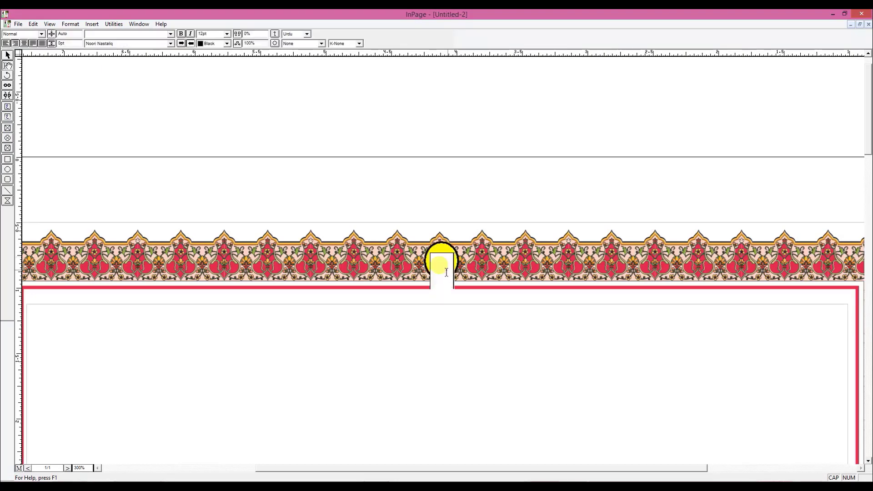
{"action": "left_click", "coordinate": [92, 24]}
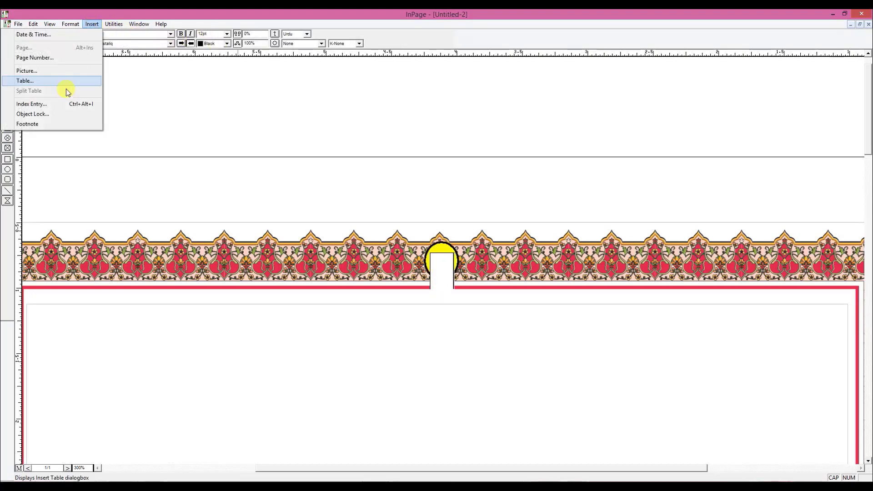
{"action": "left_click", "coordinate": [41, 58]}
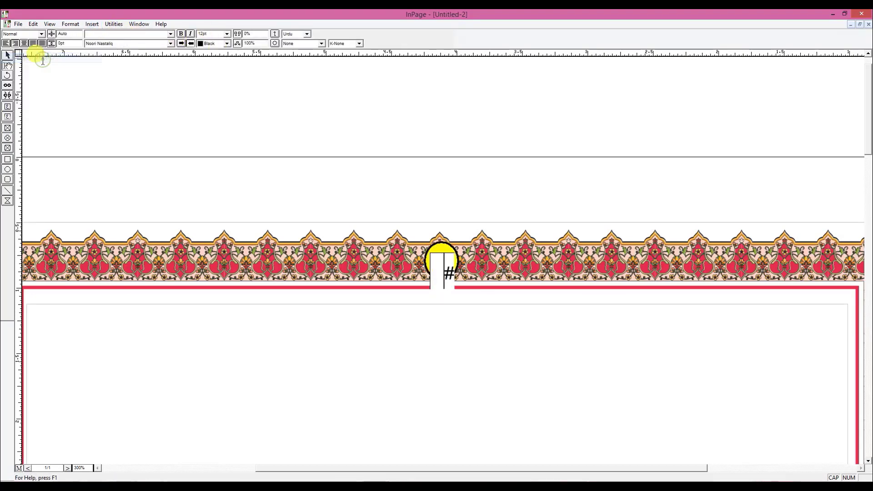
Step: Set the font size of the page number in the narrow text box to 14 pt
{"action": "left_click", "coordinate": [215, 34]}
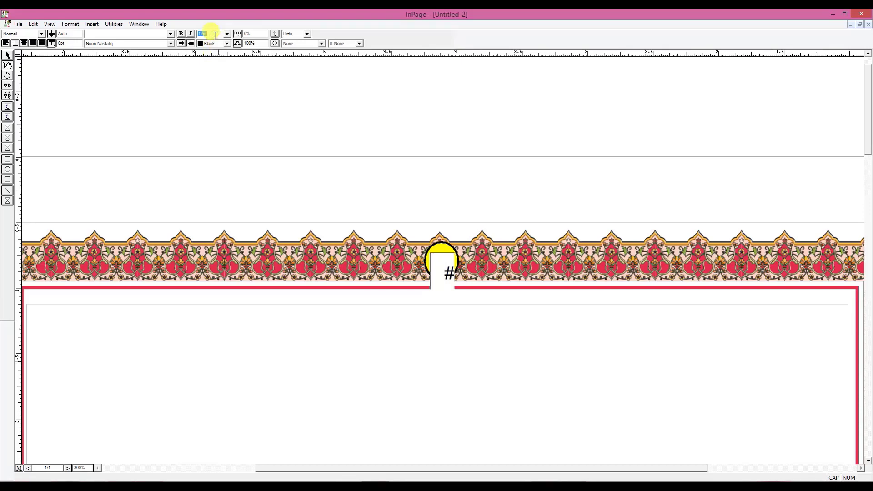
{"action": "type", "text": "14"}
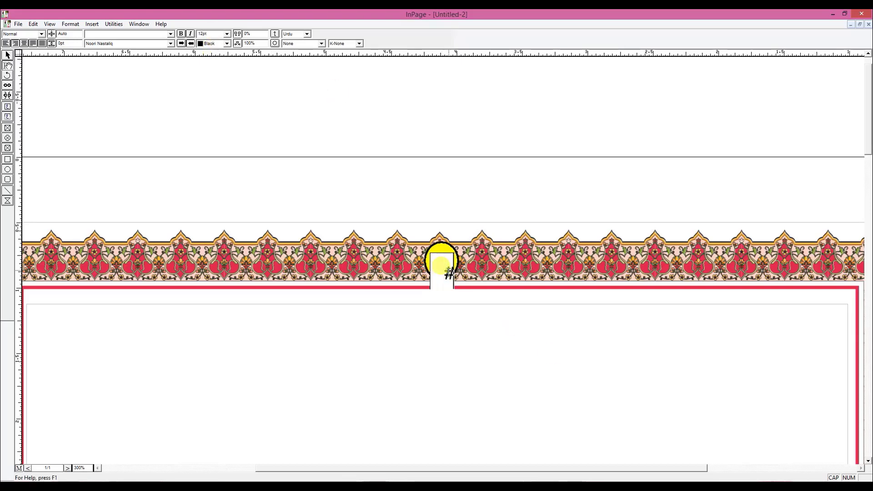
{"action": "double_click", "coordinate": [449, 273]}
{"action": "left_click", "coordinate": [214, 35]}
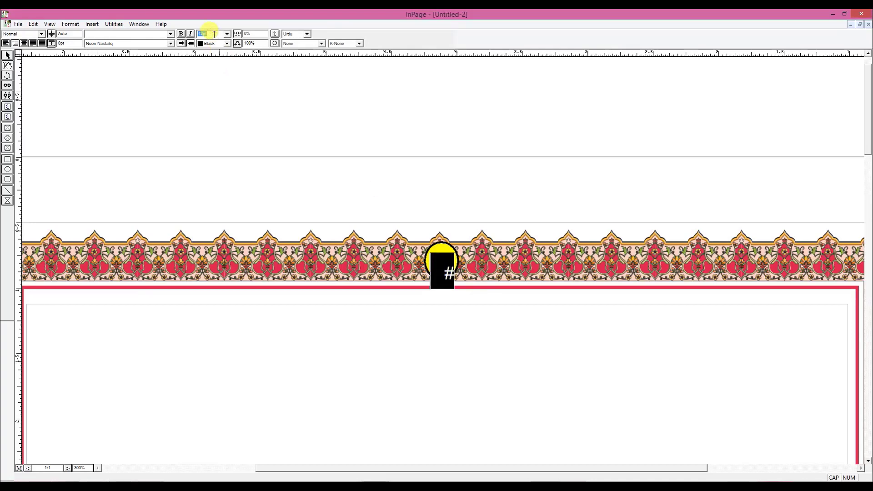
{"action": "type", "text": "14"}
{"action": "key", "text": "Return"}
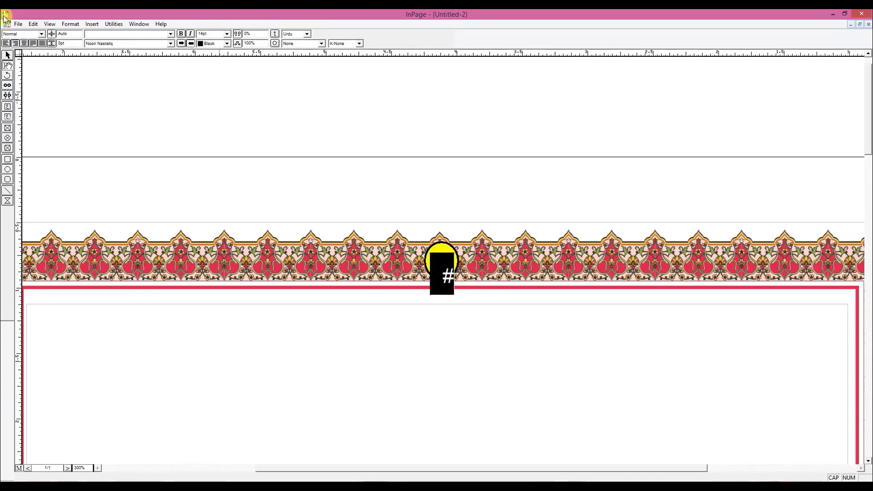
Step: Centre the page number on the yellow ellipse by moving its text box to about 4.07 inches across and 0.61 inches down
{"action": "left_click", "coordinate": [7, 55]}
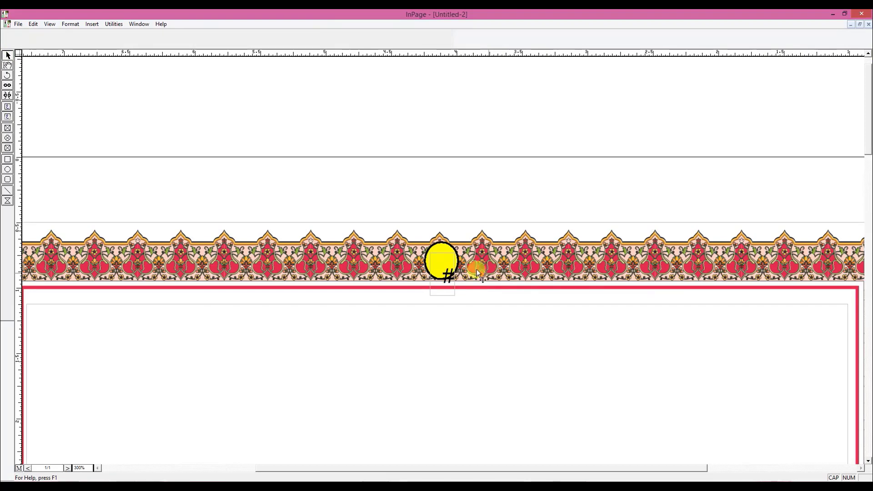
{"action": "left_click", "coordinate": [446, 263]}
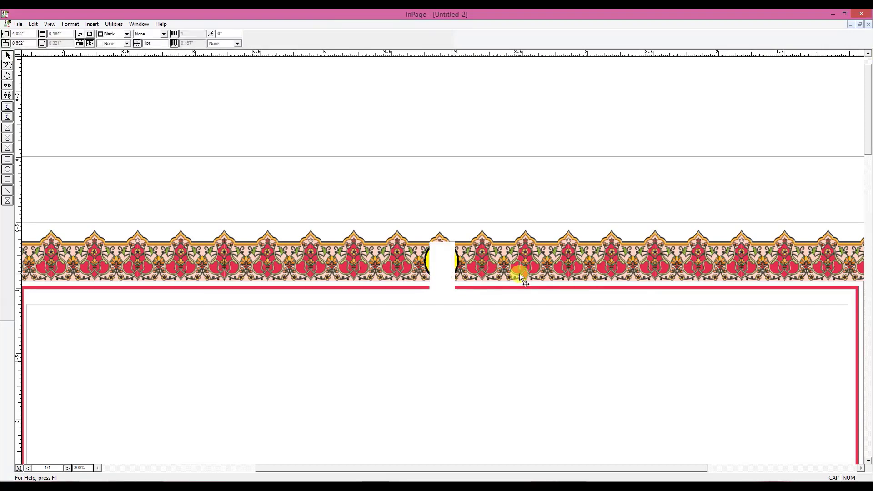
{"action": "key", "text": "Up"}
{"action": "key", "text": "Up"}
{"action": "key", "text": "Up"}
{"action": "key", "text": "Up"}
{"action": "key", "text": "Up"}
{"action": "key", "text": "Up"}
{"action": "key", "text": "Up"}
{"action": "key", "text": "Up"}
{"action": "key", "text": "Up"}
{"action": "key", "text": "Up"}
{"action": "key", "text": "Up"}
{"action": "key", "text": "Up"}
{"action": "key", "text": "Up"}
{"action": "key", "text": "Up"}
{"action": "key", "text": "Down"}
{"action": "key", "text": "Down"}
{"action": "key", "text": "Down"}
{"action": "key", "text": "Down"}
{"action": "key", "text": "Down"}
{"action": "key", "text": "Down"}
{"action": "key", "text": "Down"}
{"action": "key", "text": "Down"}
{"action": "key", "text": "Down"}
{"action": "key", "text": "Down"}
{"action": "key", "text": "Left"}
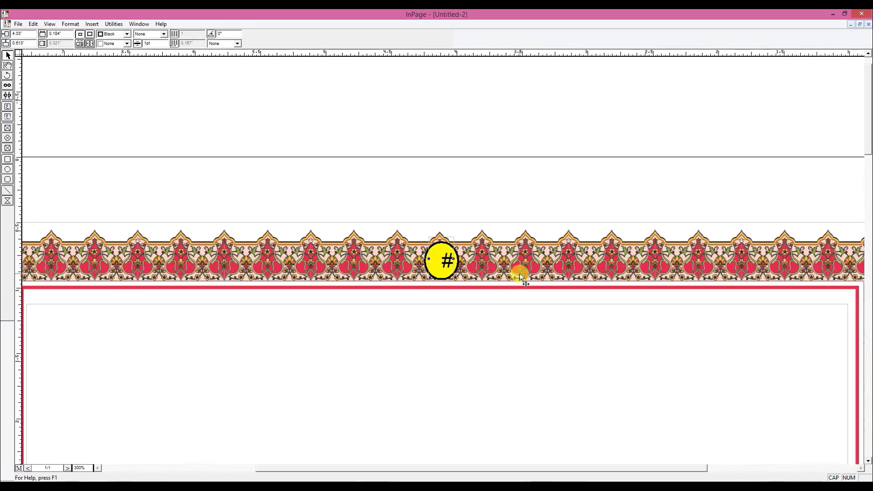
{"action": "key", "text": "Left"}
{"action": "key", "text": "Left"}
{"action": "key", "text": "Left"}
{"action": "key", "text": "Left"}
{"action": "key", "text": "Left"}
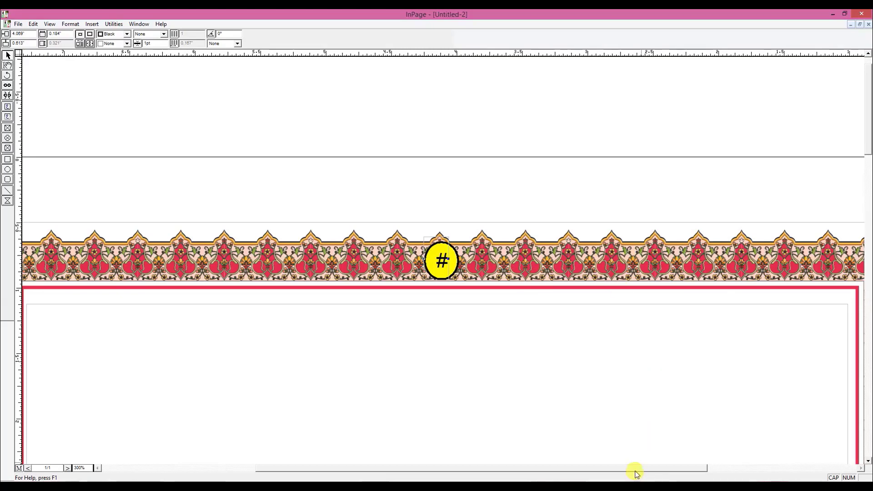
Step: Draw a rounded rectangle about 1.49 by 0.23 inches on the border's upper band, between the page number and the right corner
{"action": "left_click_drag", "start_coordinate": [636, 473], "coordinate": [707, 471]}
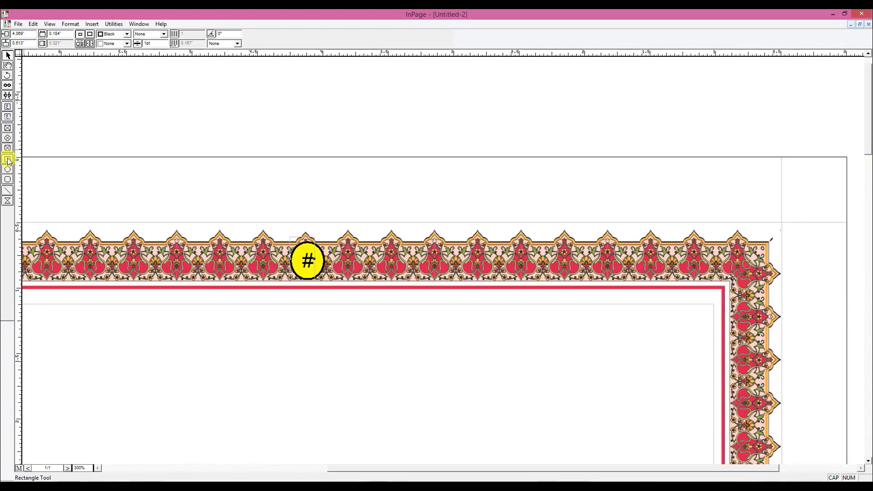
{"action": "left_click", "coordinate": [8, 179]}
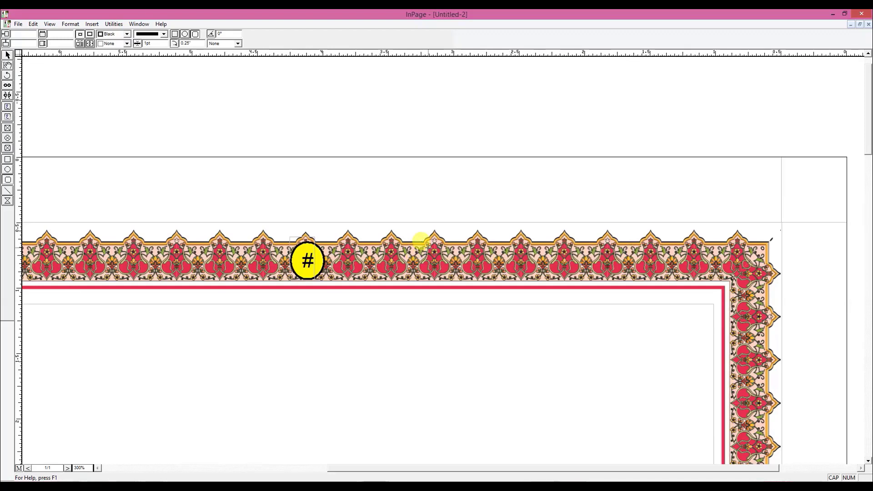
{"action": "left_click_drag", "start_coordinate": [421, 238], "coordinate": [620, 268]}
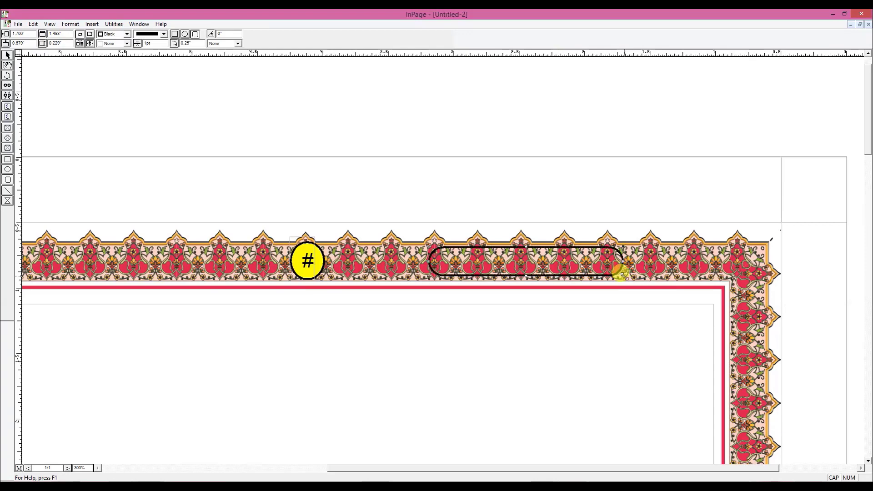
Step: Fill the rounded rectangle with yellow and set its outline thickness to 0 pt
{"action": "left_click", "coordinate": [126, 43]}
{"action": "scroll", "coordinate": [114, 65], "scroll_direction": "down", "scroll_amount": 3}
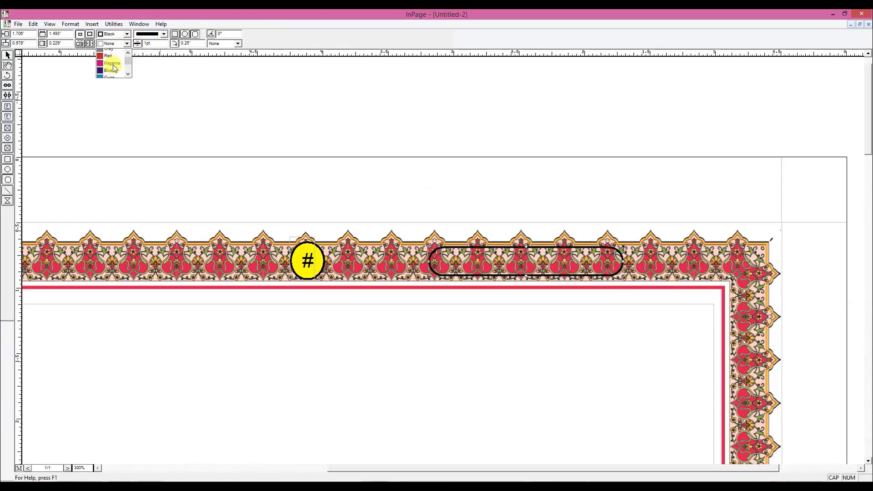
{"action": "left_click", "coordinate": [110, 52]}
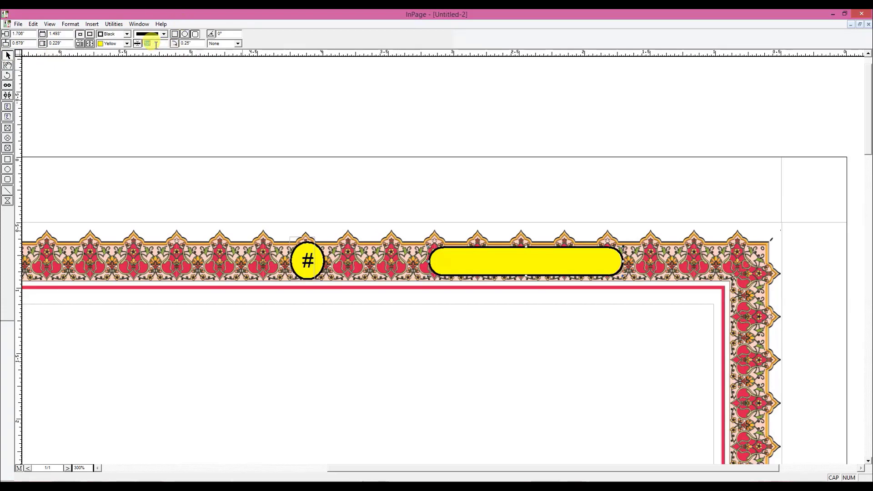
{"action": "type", "text": "0"}
{"action": "key", "text": "Return"}
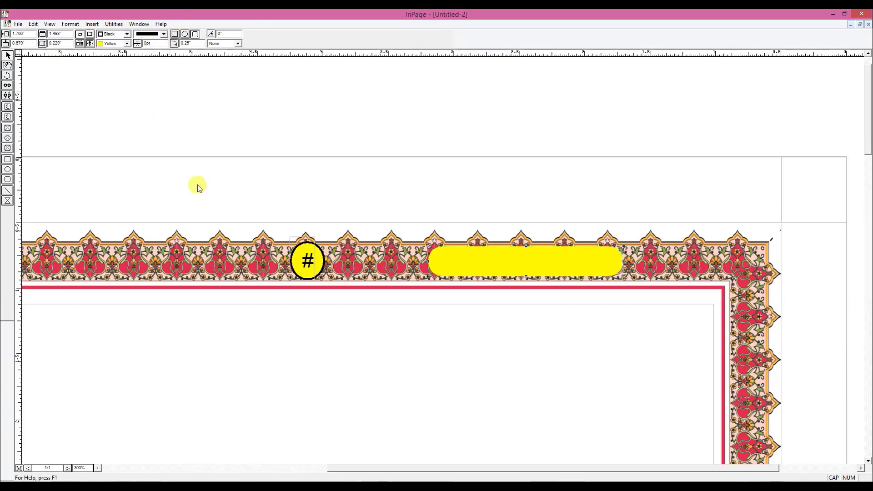
Step: Set the outline thickness of the page-number text box and of the yellow ellipse to 0 pt
{"action": "left_click", "coordinate": [306, 264]}
{"action": "left_click", "coordinate": [151, 44]}
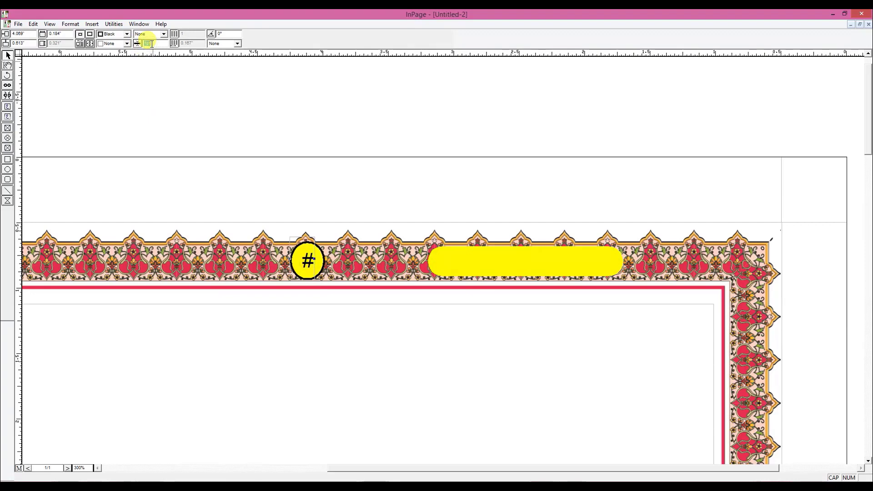
{"action": "type", "text": "0"}
{"action": "key", "text": "Return"}
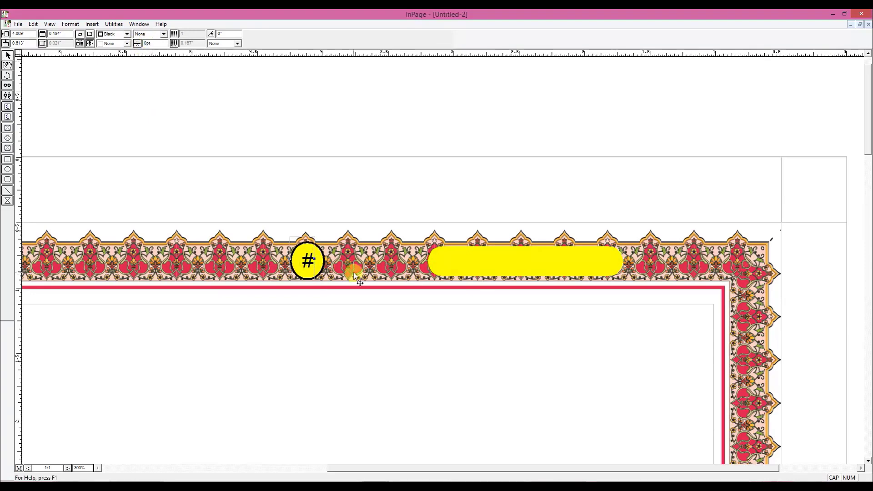
{"action": "left_click", "coordinate": [366, 210]}
{"action": "left_click", "coordinate": [321, 267]}
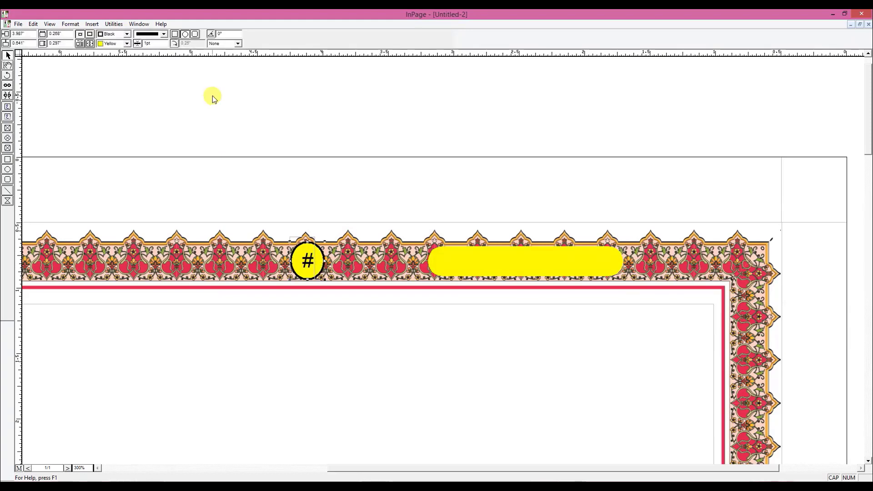
{"action": "double_click", "coordinate": [157, 43]}
{"action": "type", "text": "0"}
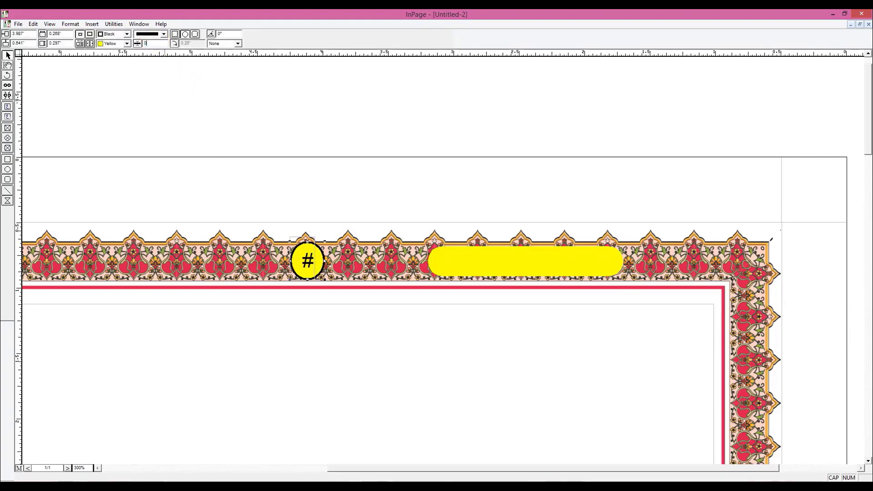
{"action": "key", "text": "Return"}
Step: Draw a text box over the yellow rounded rectangle and enter the heading "سیرت رسول ﷺ" in it
{"action": "left_click", "coordinate": [539, 258]}
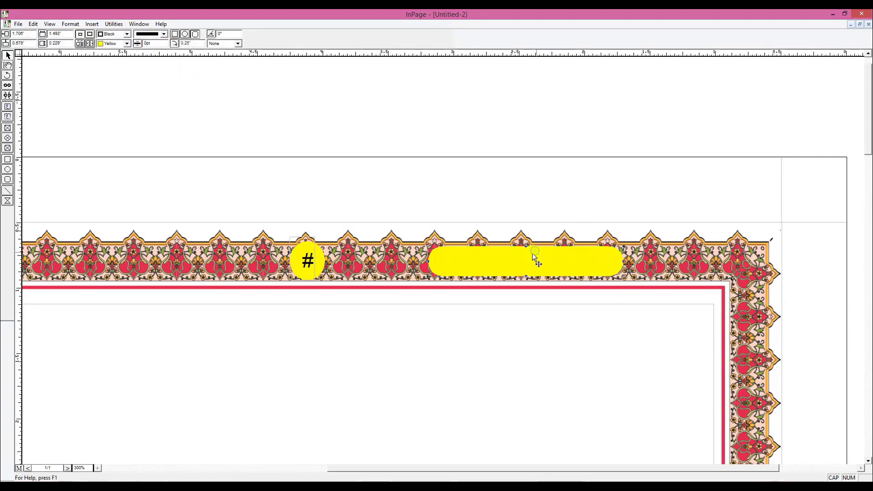
{"action": "left_click", "coordinate": [7, 126]}
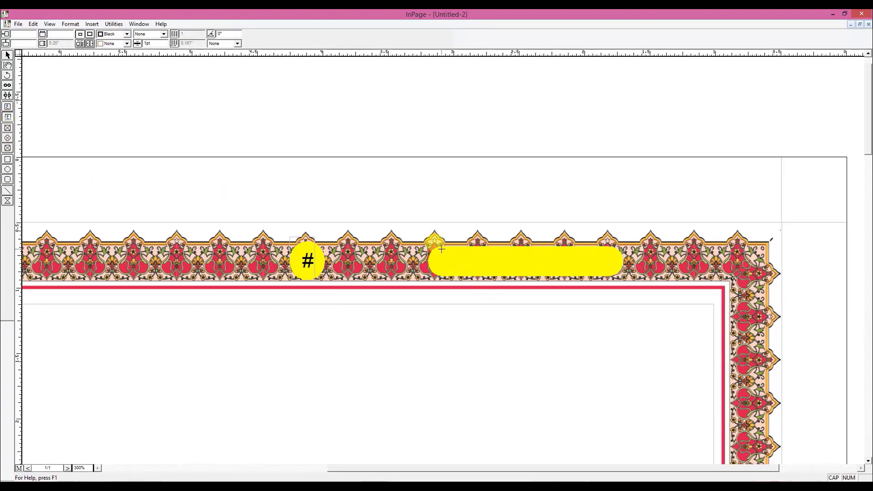
{"action": "left_click_drag", "start_coordinate": [441, 250], "coordinate": [606, 256]}
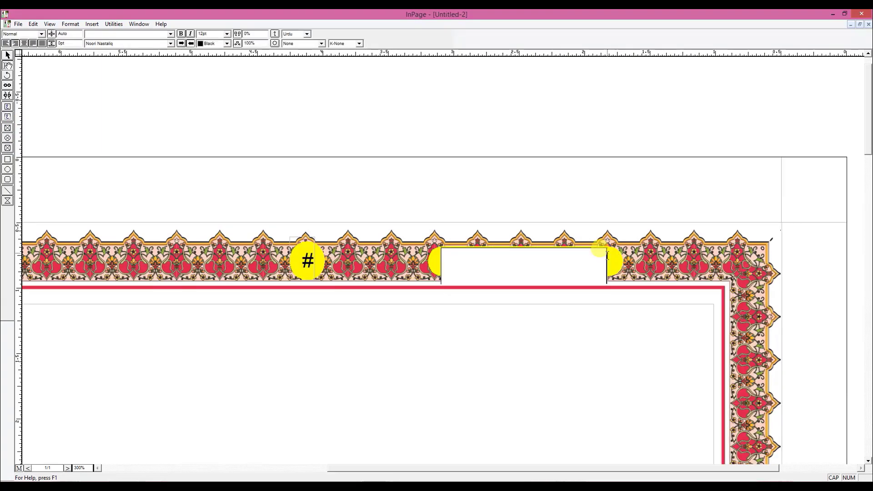
{"action": "type", "text": "سیر"}
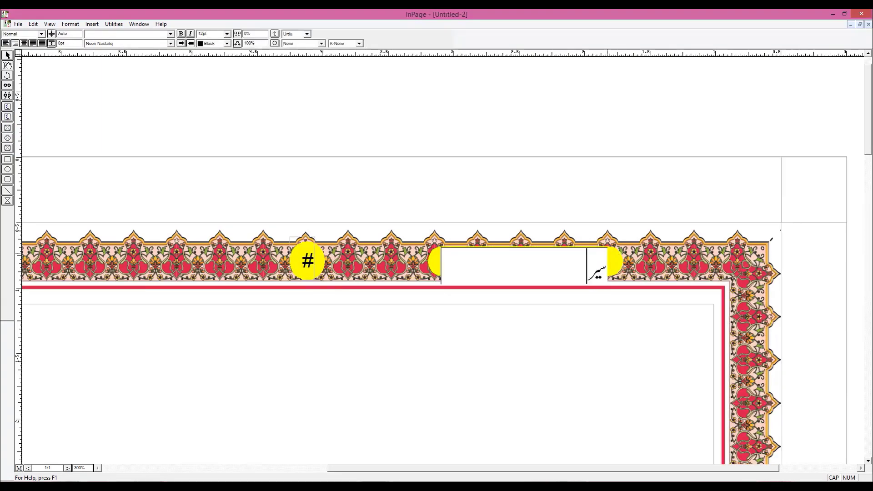
{"action": "type", "text": "ت رسول"}
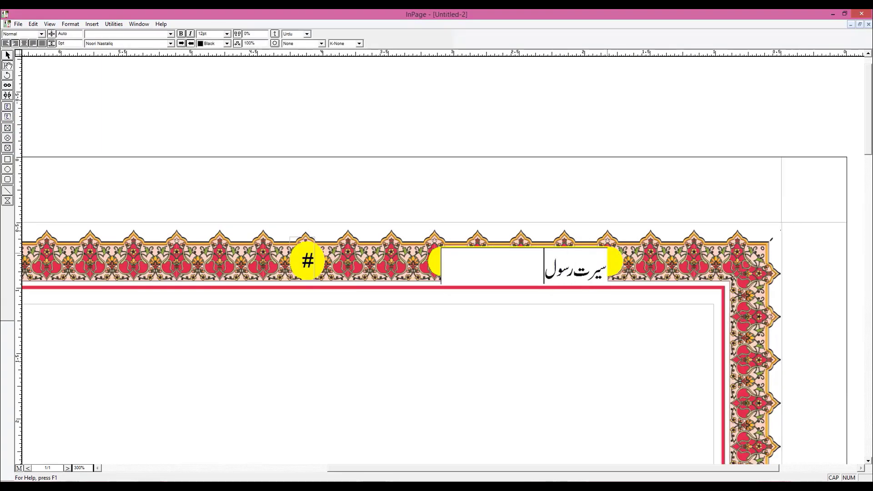
{"action": "type", "text": "ﷺ"}
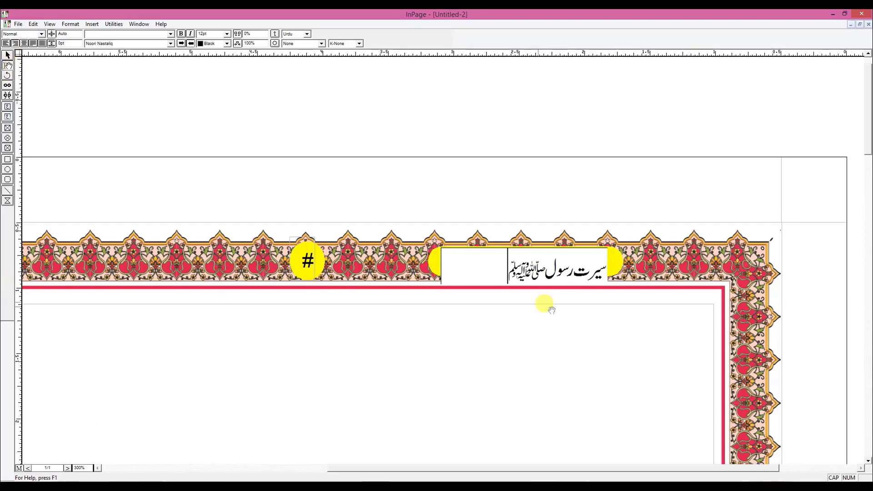
Step: Increase the font size of the whole heading text
{"action": "key", "text": "ctrl+a"}
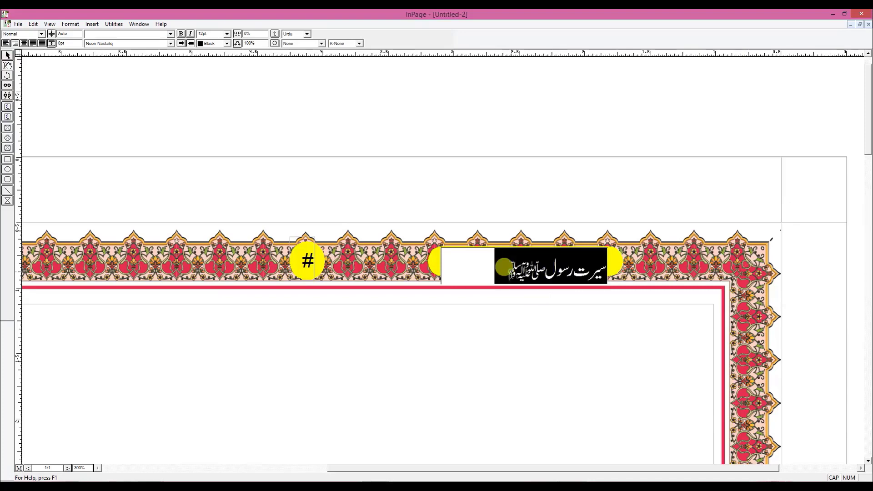
{"action": "double_click", "coordinate": [213, 35]}
{"action": "key", "text": "Return"}
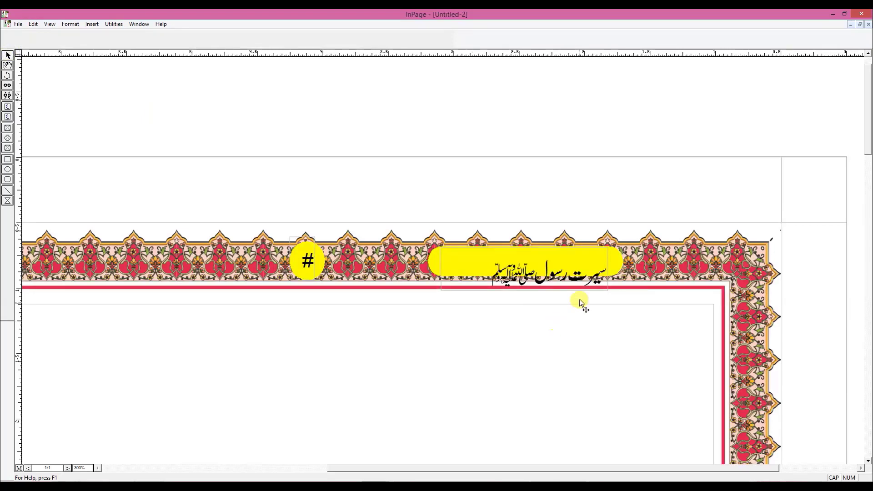
Step: Centre the heading on the yellow rounded rectangle by moving its text box to about 1.91 inches across and 0.61 inches down
{"action": "left_click", "coordinate": [569, 276]}
{"action": "key", "text": "Up"}
{"action": "key", "text": "Up"}
{"action": "key", "text": "Up"}
{"action": "key", "text": "Up"}
{"action": "key", "text": "Up"}
{"action": "key", "text": "Up"}
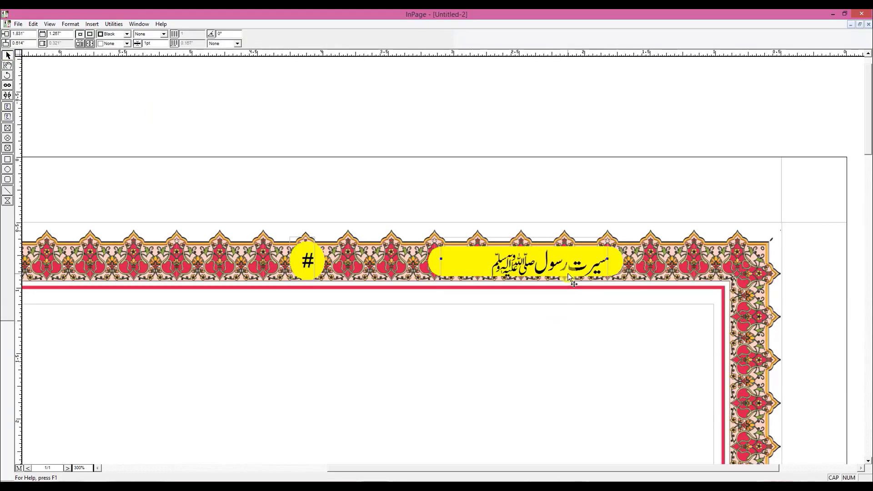
{"action": "key", "text": "Left"}
{"action": "key", "text": "Left"}
{"action": "key", "text": "Left"}
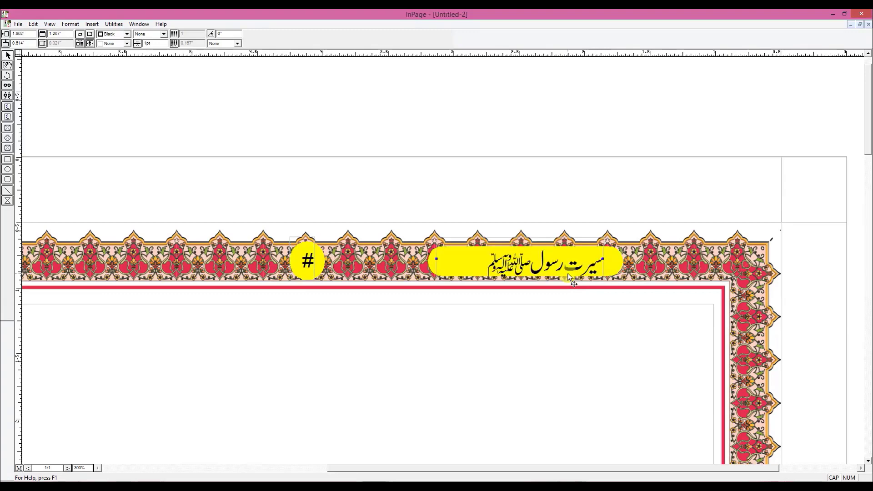
{"action": "key", "text": "Left"}
{"action": "key", "text": "Left"}
{"action": "key", "text": "Up"}
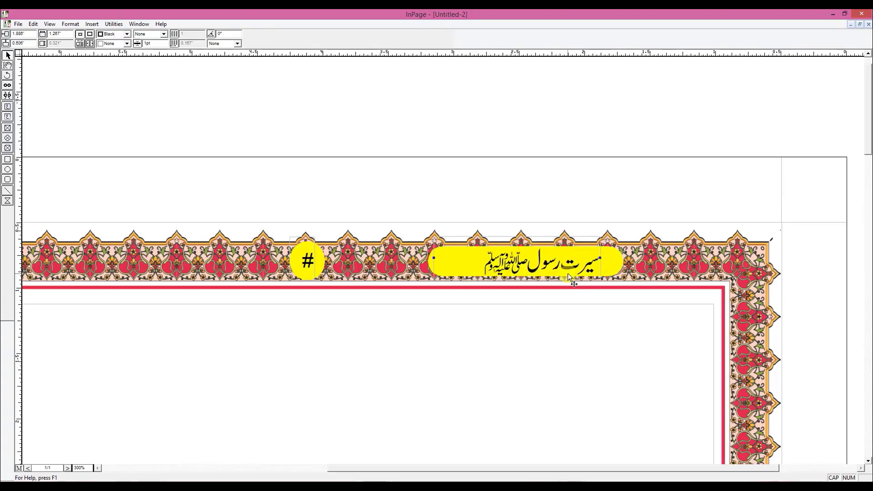
{"action": "key", "text": "Left"}
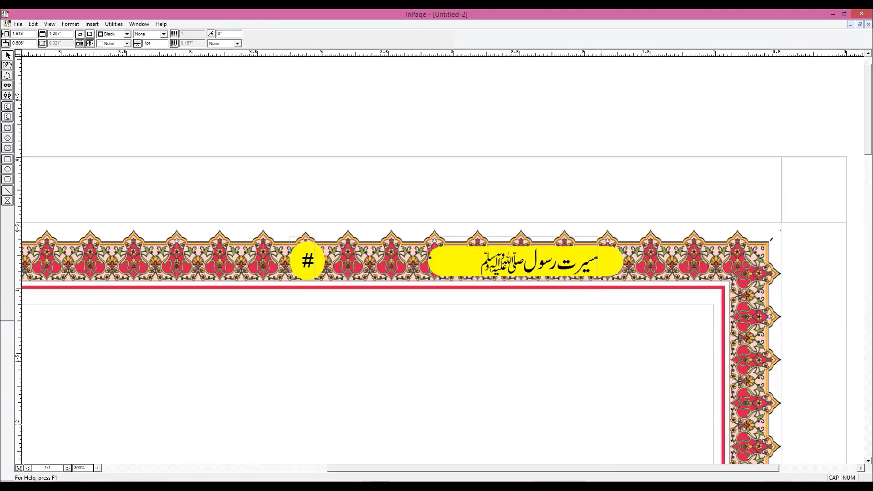
Step: Copy the yellow rounded rectangle to the other side of the page number, placing it at about 5.04 inches across and 0.65 inches down
{"action": "left_click_drag", "start_coordinate": [594, 468], "coordinate": [496, 468]}
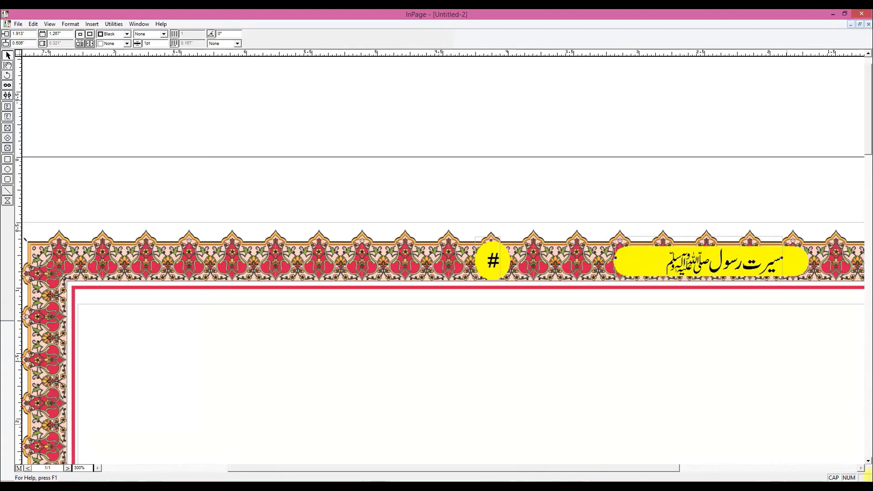
{"action": "left_click", "coordinate": [800, 262]}
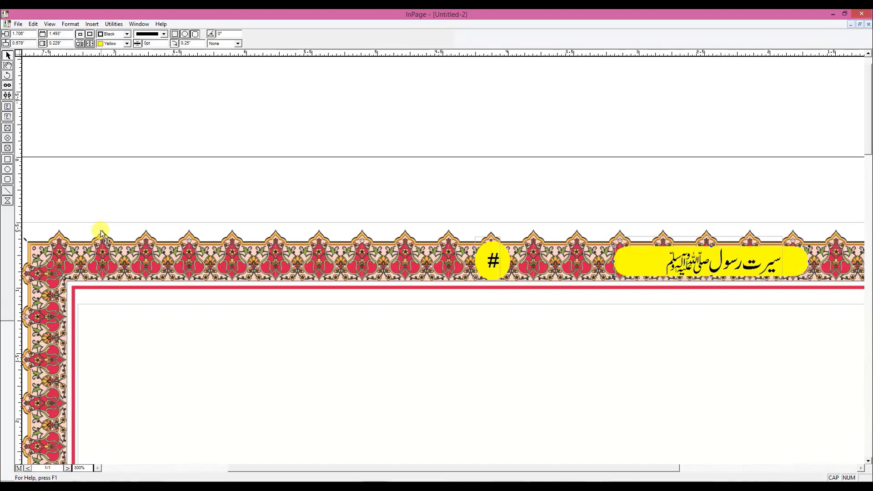
{"action": "left_click", "coordinate": [110, 237]}
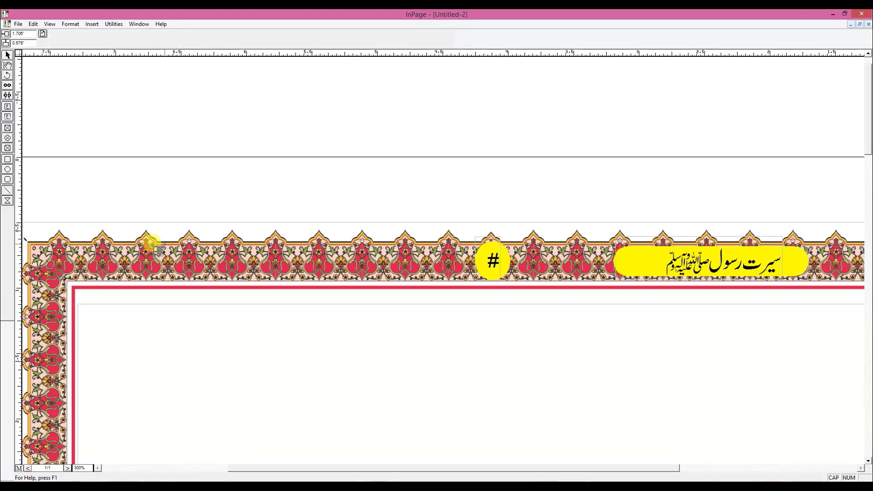
{"action": "key", "text": "ctrl+v"}
{"action": "key", "text": "Right"}
{"action": "key", "text": "Right"}
{"action": "key", "text": "Right"}
{"action": "key", "text": "Right"}
{"action": "key", "text": "Right"}
{"action": "key", "text": "Right"}
{"action": "key", "text": "Right"}
{"action": "key", "text": "Right"}
{"action": "key", "text": "Right"}
{"action": "key", "text": "Right"}
{"action": "key", "text": "Right"}
{"action": "key", "text": "Right"}
{"action": "key", "text": "Right"}
{"action": "key", "text": "Right"}
{"action": "key", "text": "Right"}
{"action": "key", "text": "Right"}
{"action": "key", "text": "Right"}
{"action": "key", "text": "Right"}
{"action": "key", "text": "Right"}
{"action": "key", "text": "Right"}
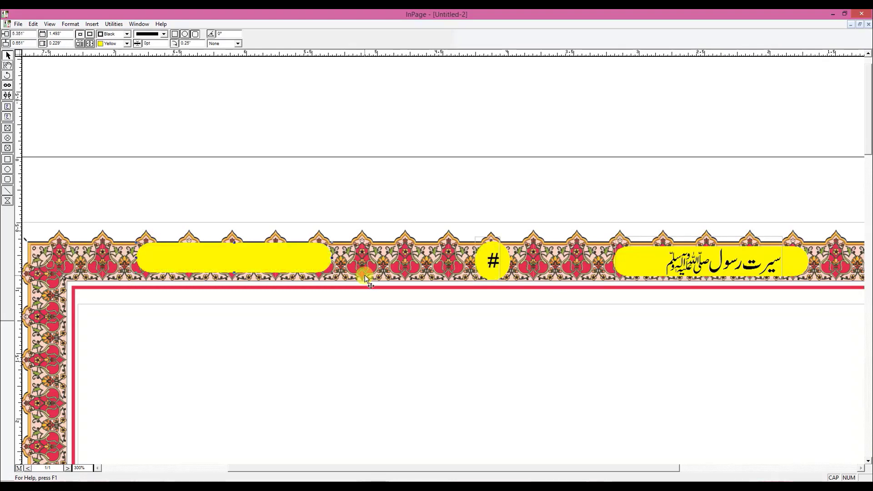
{"action": "key", "text": "Right"}
{"action": "key", "text": "Right"}
{"action": "key", "text": "Right"}
{"action": "key", "text": "Right"}
{"action": "key", "text": "Right"}
{"action": "key", "text": "Right"}
{"action": "key", "text": "Right"}
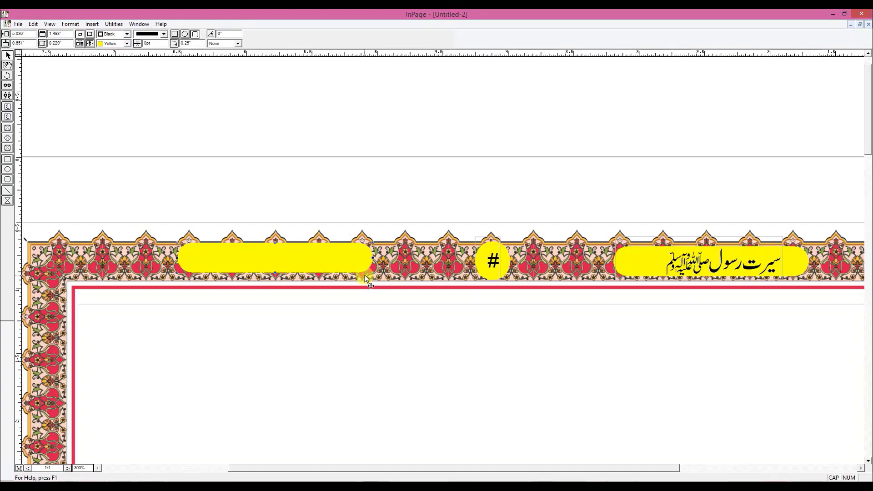
Step: Nudge the copied yellow rounded rectangle down to about 0.69 inches
{"action": "key", "text": "Down"}
{"action": "key", "text": "Down"}
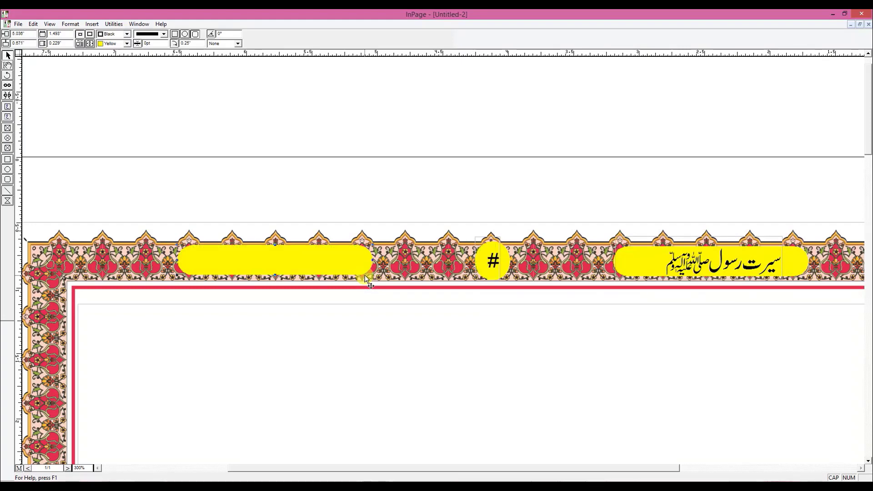
{"action": "key", "text": "Down"}
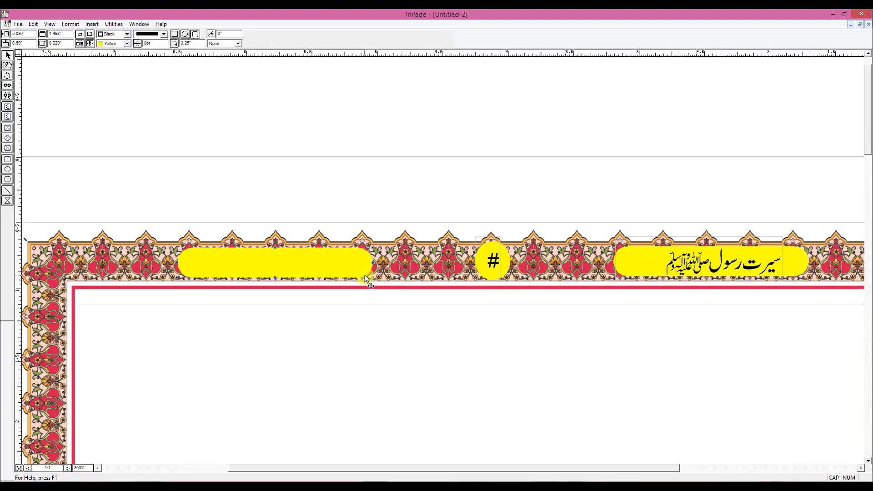
Step: Draw a text box over the copied yellow rounded rectangle and enter the heading "ابتدائی زندگی" at 14 pt
{"action": "left_click", "coordinate": [8, 117]}
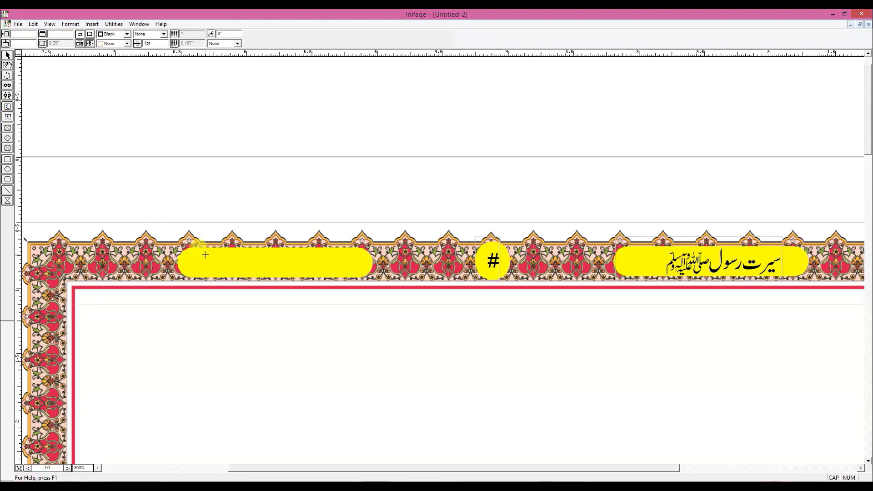
{"action": "left_click_drag", "start_coordinate": [194, 251], "coordinate": [352, 287]}
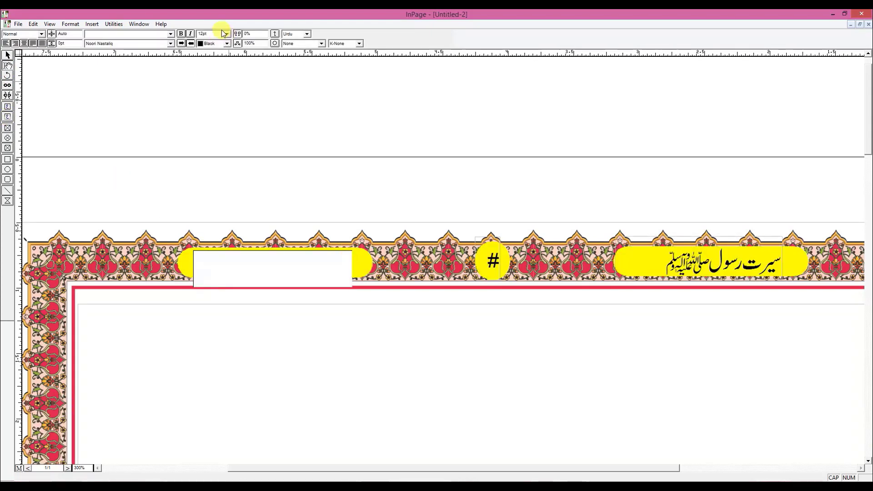
{"action": "double_click", "coordinate": [217, 33]}
{"action": "type", "text": "14"}
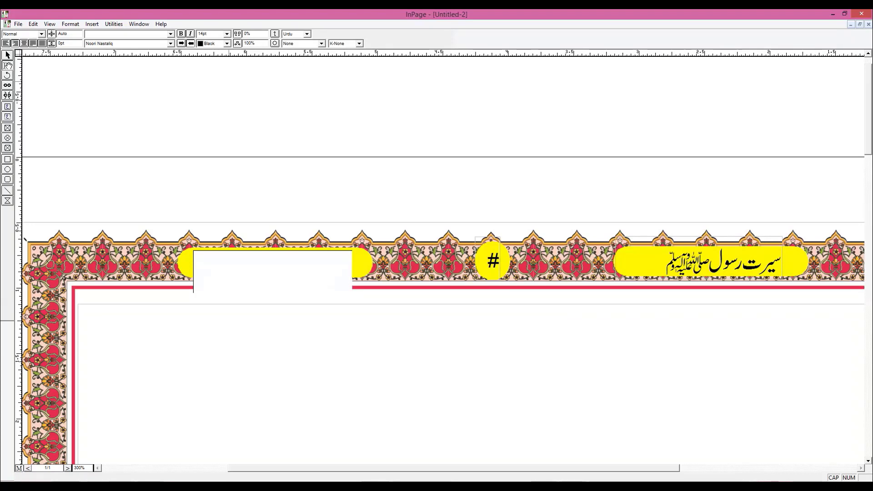
{"action": "type", "text": "ابتدائی زب"}
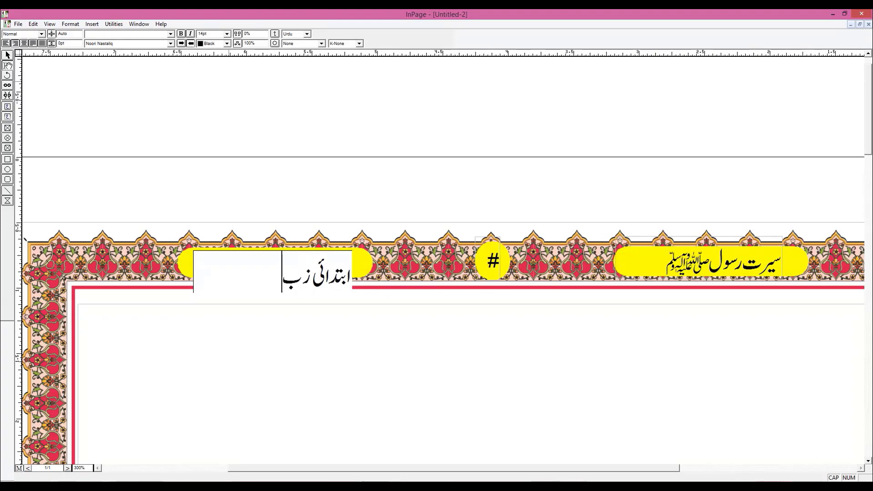
{"action": "key", "text": "BackSpace"}
{"action": "type", "text": "ندگی"}
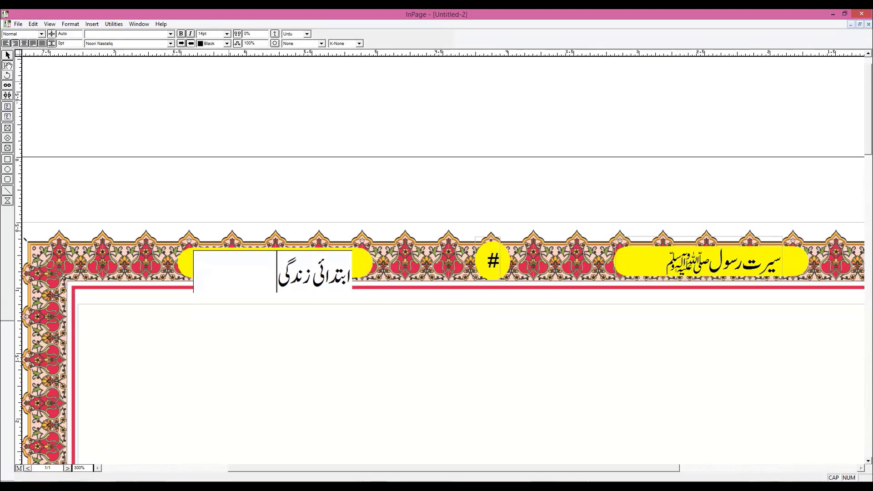
Step: Centre the "ابتدائی زندگی" heading on its yellow plate by moving its text box to about 5.53 inches across and 0.64 inches down
{"action": "left_click", "coordinate": [8, 55]}
{"action": "left_click", "coordinate": [287, 271]}
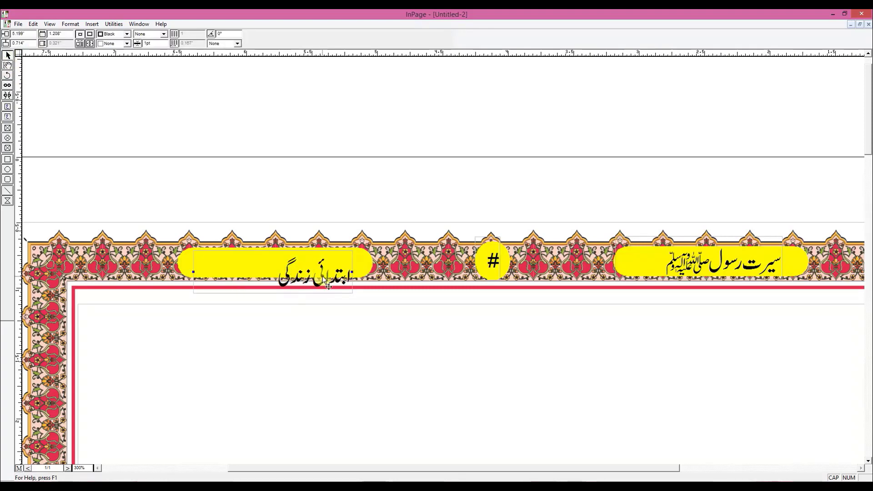
{"action": "key", "text": "Up"}
{"action": "key", "text": "Up"}
{"action": "key", "text": "Up"}
{"action": "key", "text": "Up"}
{"action": "key", "text": "Up"}
{"action": "key", "text": "Up"}
{"action": "key", "text": "Up"}
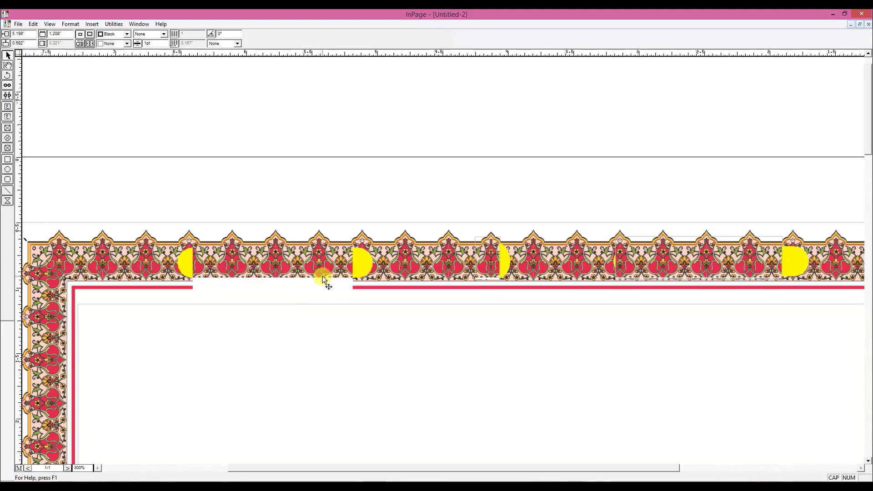
{"action": "key", "text": "Up"}
{"action": "key", "text": "Up"}
{"action": "key", "text": "Up"}
{"action": "key", "text": "Up"}
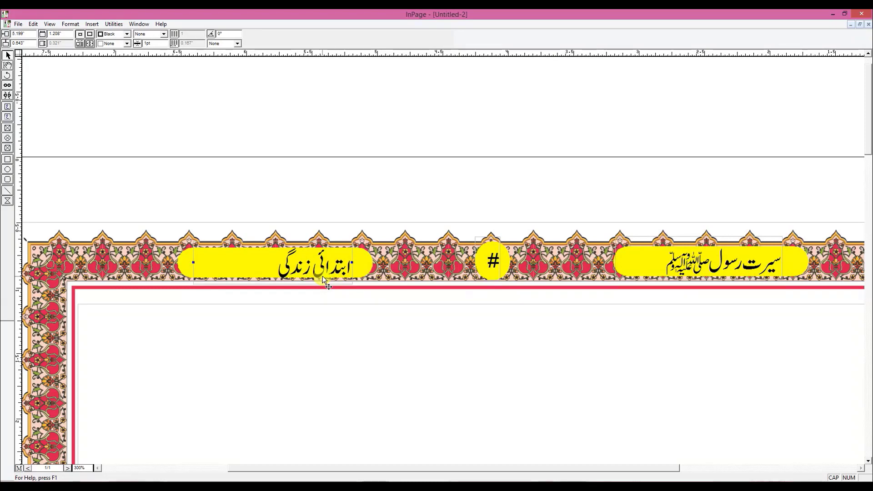
{"action": "key", "text": "Left"}
{"action": "key", "text": "Left"}
{"action": "key", "text": "Left"}
{"action": "key", "text": "Left"}
{"action": "key", "text": "Left"}
{"action": "key", "text": "Left"}
{"action": "key", "text": "Left"}
{"action": "key", "text": "Left"}
{"action": "key", "text": "Left"}
{"action": "key", "text": "Left"}
{"action": "key", "text": "Left"}
{"action": "key", "text": "Left"}
{"action": "key", "text": "Left"}
{"action": "key", "text": "Left"}
{"action": "key", "text": "Left"}
{"action": "key", "text": "Left"}
{"action": "key", "text": "Left"}
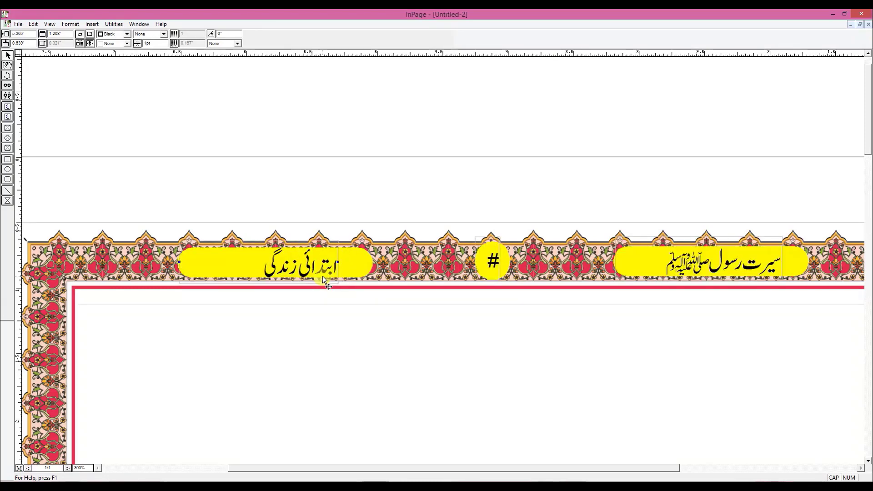
{"action": "key", "text": "Left"}
{"action": "key", "text": "Left"}
{"action": "key", "text": "Left"}
{"action": "key", "text": "Left"}
{"action": "key", "text": "Left"}
{"action": "key", "text": "Left"}
{"action": "key", "text": "Left"}
{"action": "key", "text": "Left"}
{"action": "key", "text": "Left"}
{"action": "key", "text": "Left"}
{"action": "key", "text": "Left"}
{"action": "key", "text": "Left"}
{"action": "key", "text": "Left"}
{"action": "key", "text": "Left"}
{"action": "key", "text": "Left"}
{"action": "key", "text": "Left"}
{"action": "key", "text": "Left"}
{"action": "key", "text": "Left"}
{"action": "key", "text": "Left"}
{"action": "key", "text": "Left"}
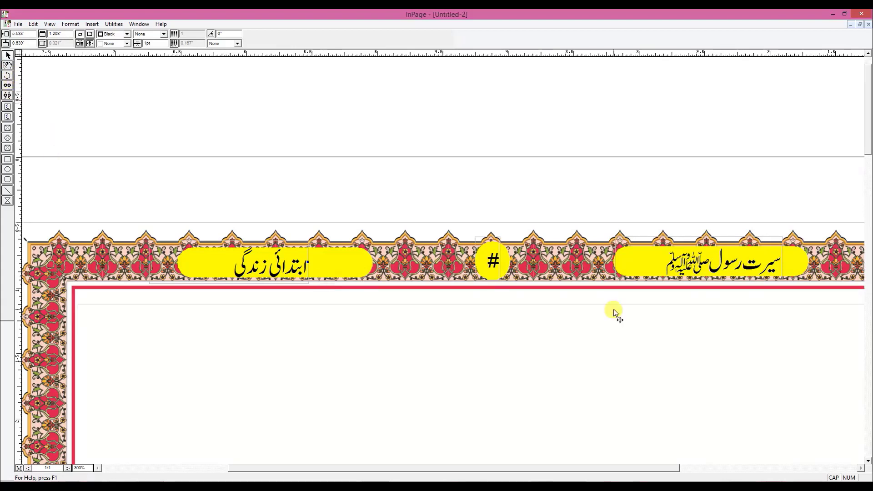
Step: Leave the master page for the normal document page and set the zoom to 150%
{"action": "scroll", "coordinate": [614, 312], "scroll_direction": "down", "scroll_amount": 3}
{"action": "scroll", "coordinate": [613, 313], "scroll_direction": "up", "scroll_amount": 3}
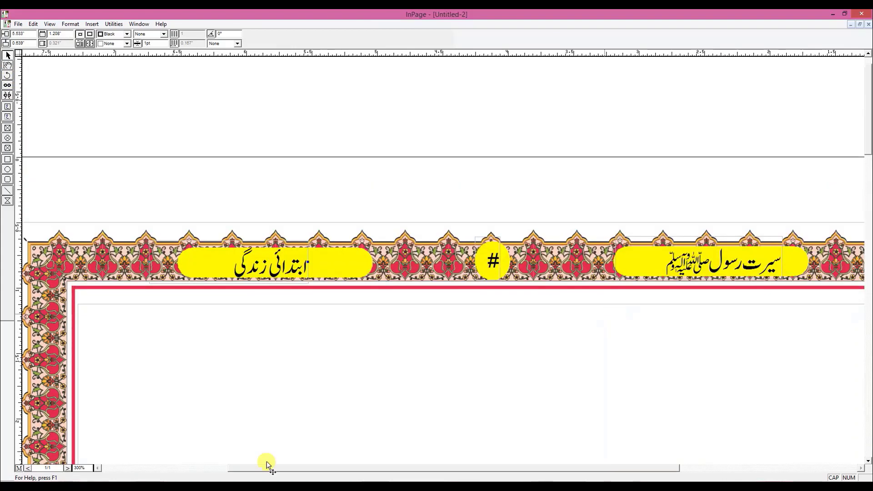
{"action": "left_click", "coordinate": [18, 468]}
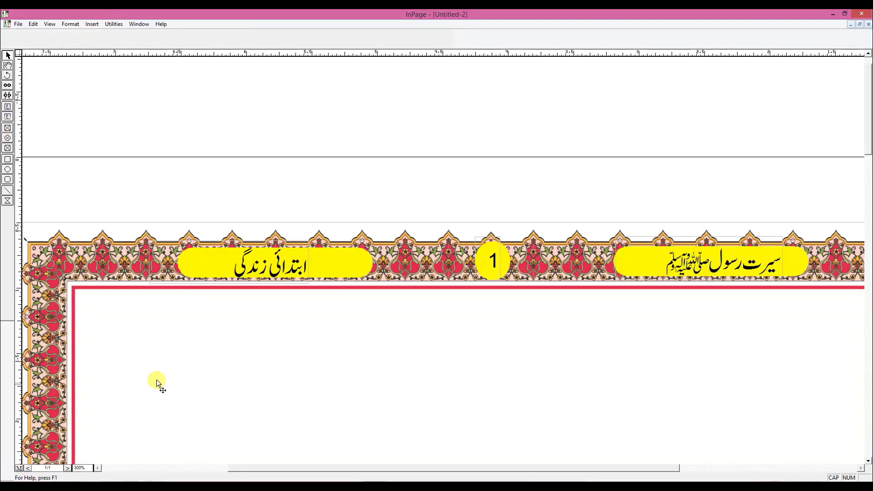
{"action": "left_click", "coordinate": [80, 467]}
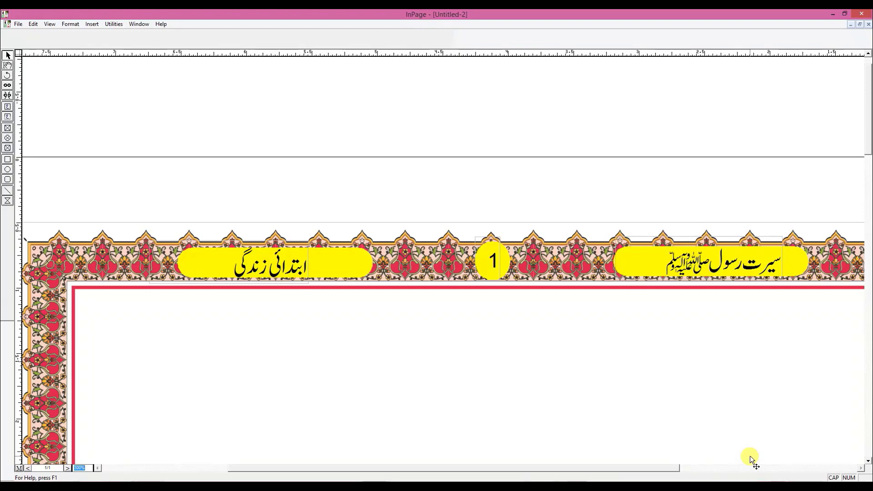
{"action": "type", "text": "150"}
{"action": "key", "text": "Return"}
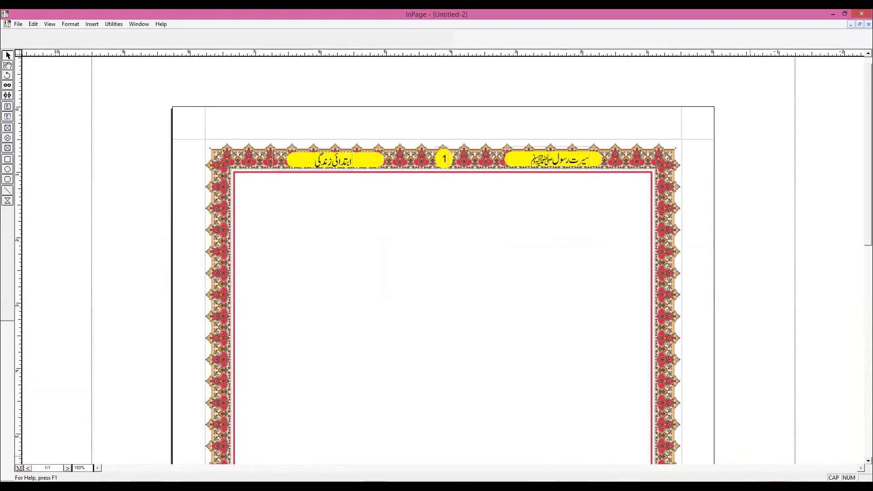
Step: Switch to the Untitled-1 document and select all of its article text for copying
{"action": "left_click", "coordinate": [8, 66]}
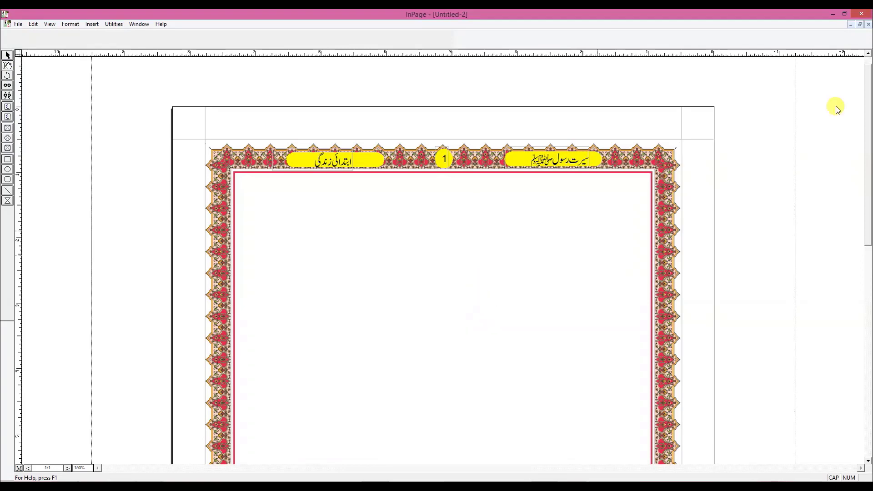
{"action": "left_click", "coordinate": [847, 24]}
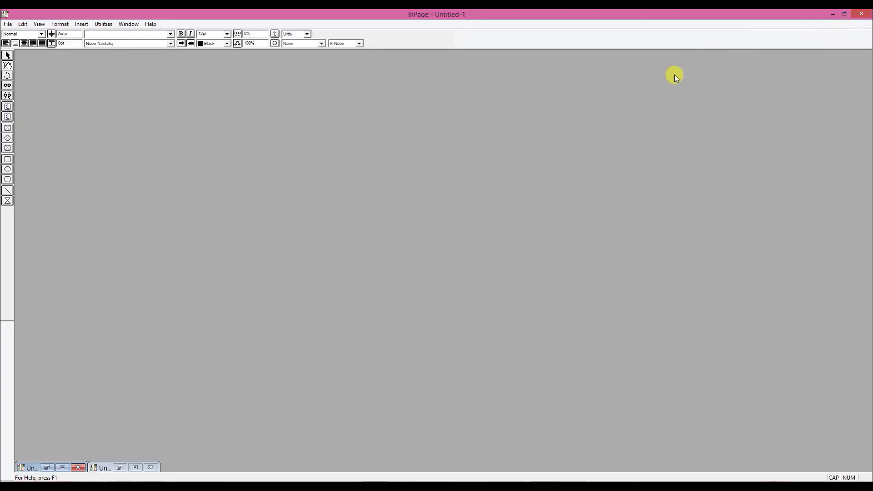
{"action": "left_click", "coordinate": [135, 467]}
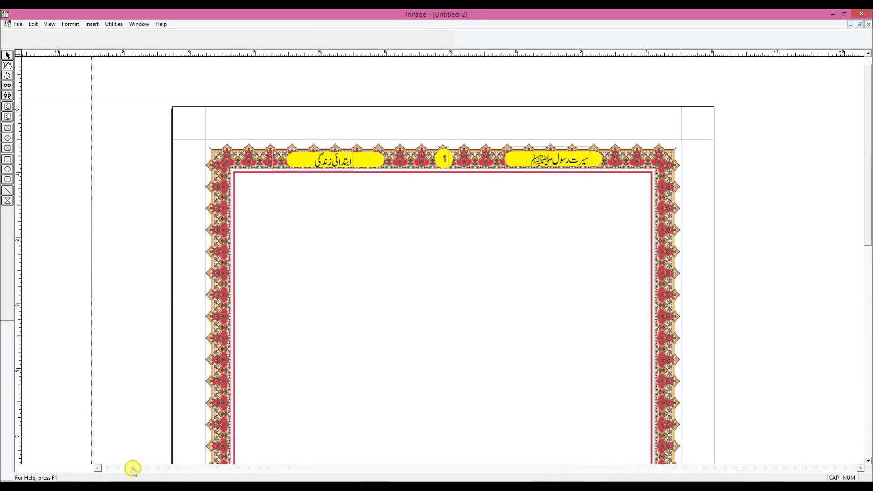
{"action": "left_click", "coordinate": [850, 24]}
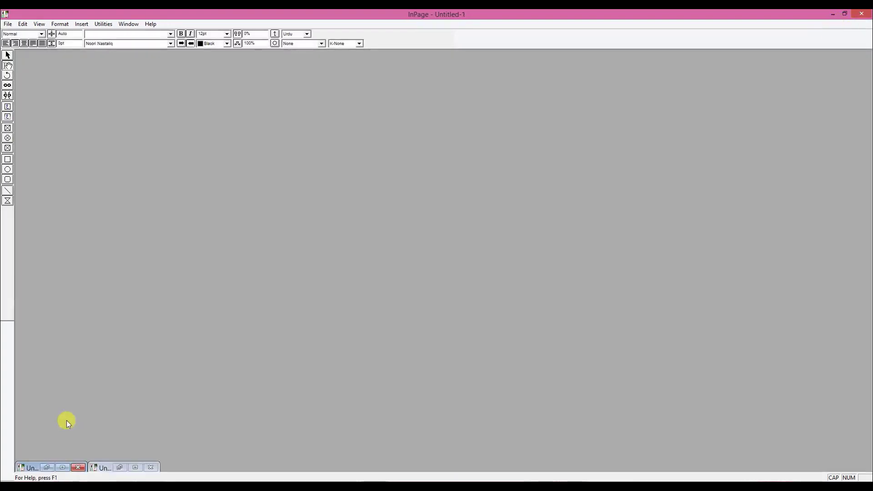
{"action": "left_click", "coordinate": [65, 466]}
{"action": "scroll", "coordinate": [473, 306], "scroll_direction": "down", "scroll_amount": 5}
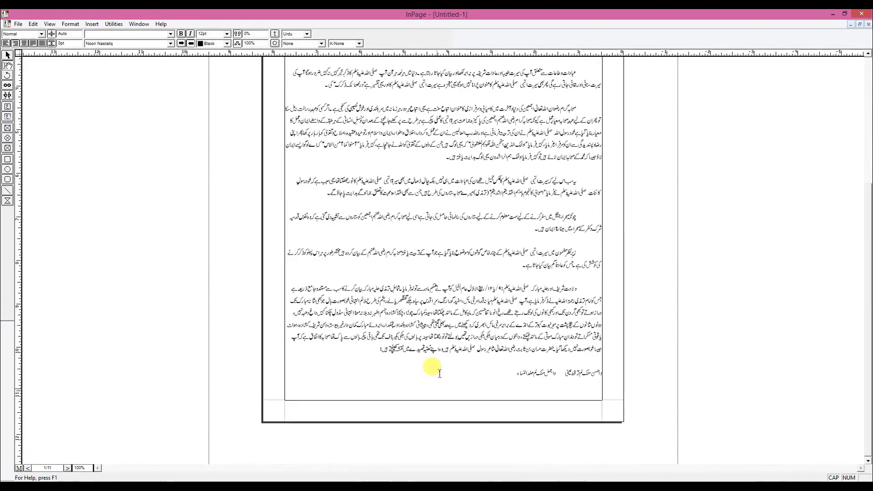
{"action": "key", "text": "ctrl+a"}
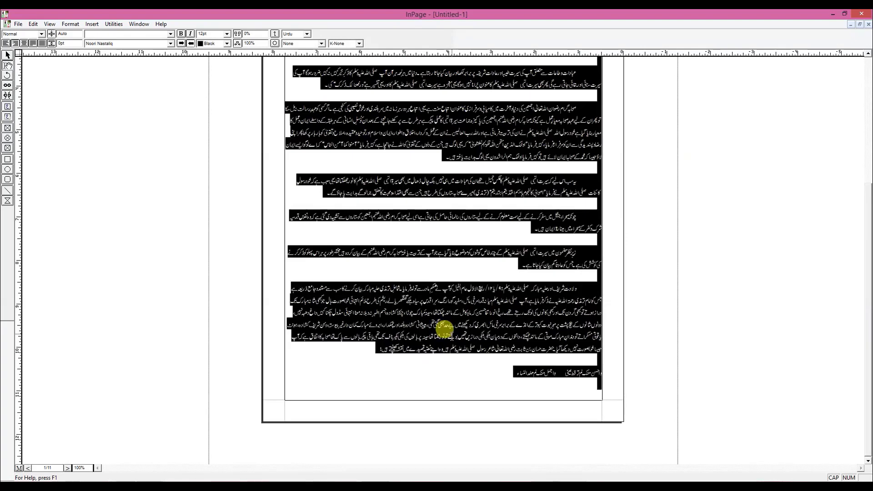
Step: Return to the Untitled-2 document and try to place the text cursor inside the border, checking the master page's text box
{"action": "left_click", "coordinate": [851, 24]}
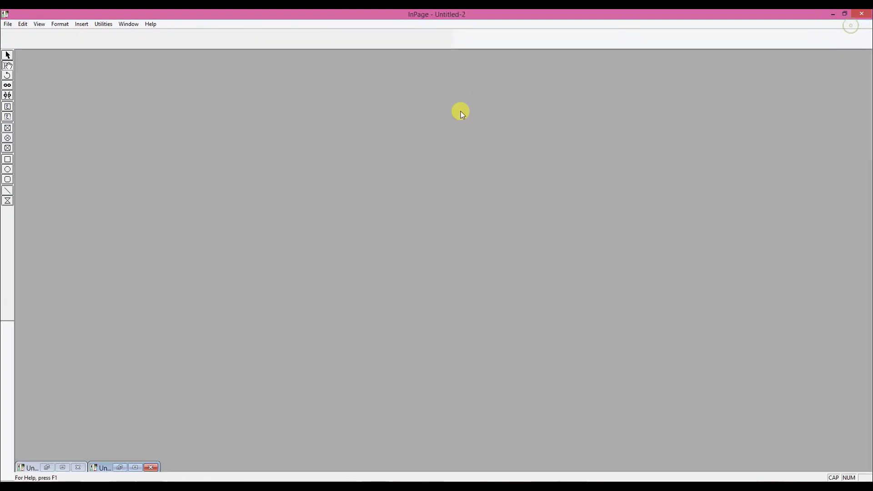
{"action": "left_click", "coordinate": [136, 467]}
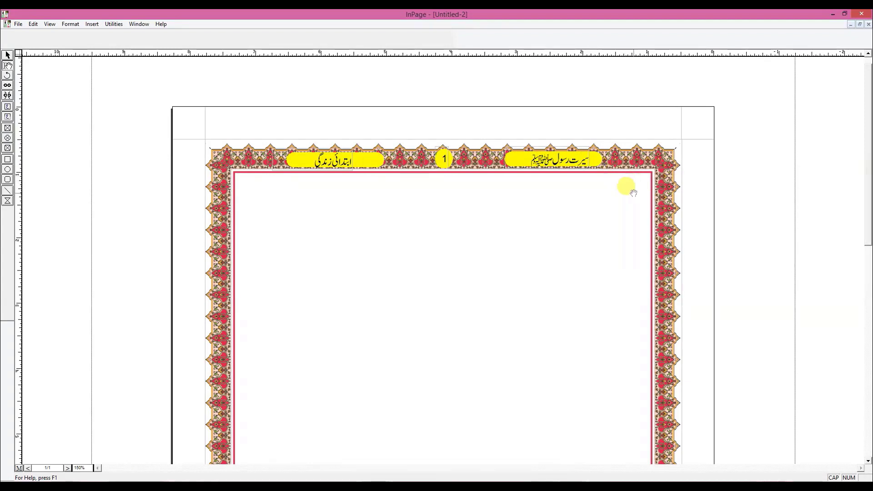
{"action": "left_click", "coordinate": [615, 189]}
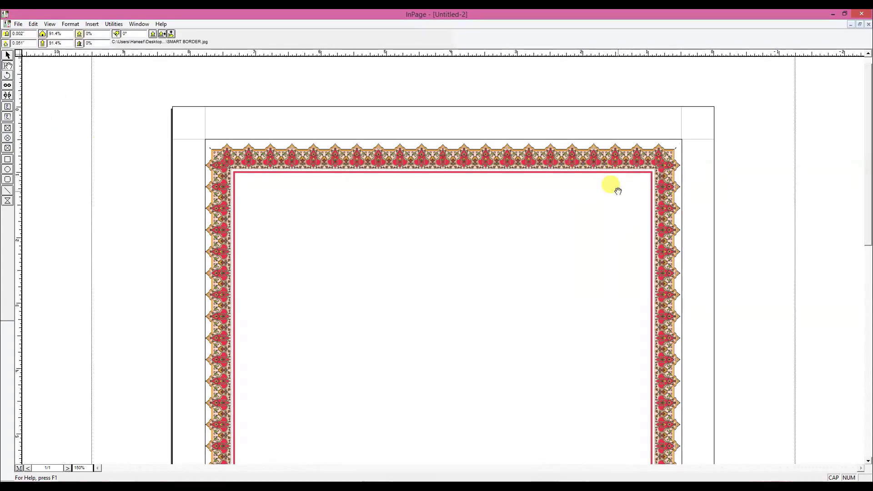
{"action": "left_click", "coordinate": [17, 468]}
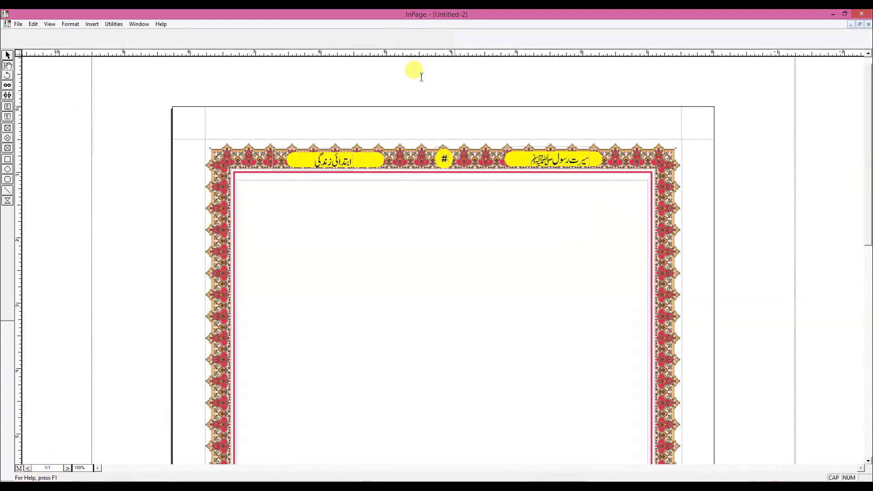
{"action": "left_click", "coordinate": [20, 468]}
{"action": "left_click", "coordinate": [563, 220]}
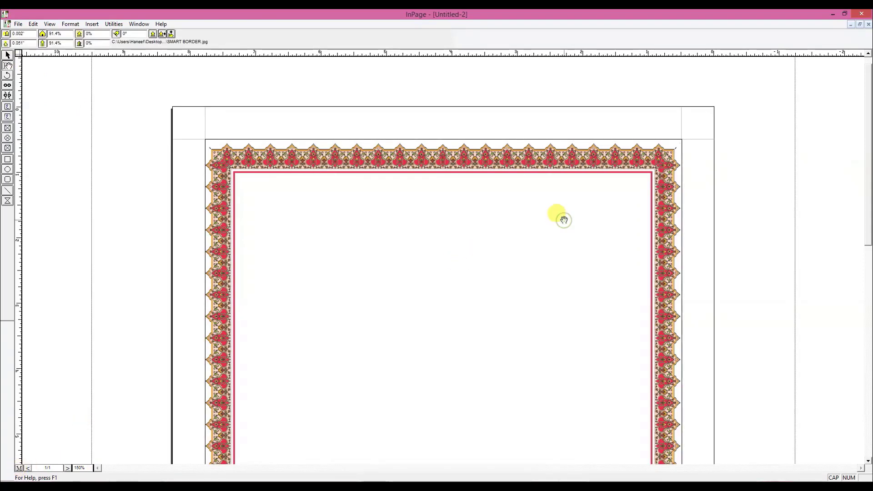
Step: Select the border frame filling the document page, try bringing it to the front, and send it behind all other objects
{"action": "left_click", "coordinate": [8, 55]}
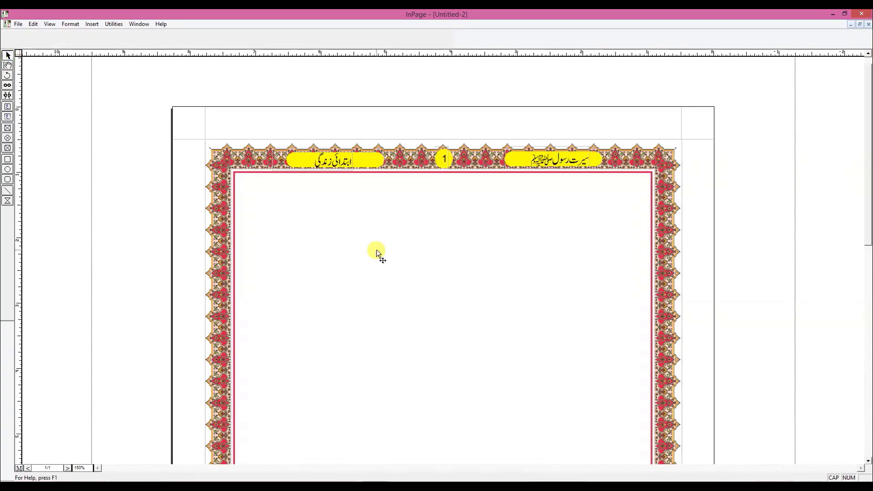
{"action": "left_click", "coordinate": [438, 251]}
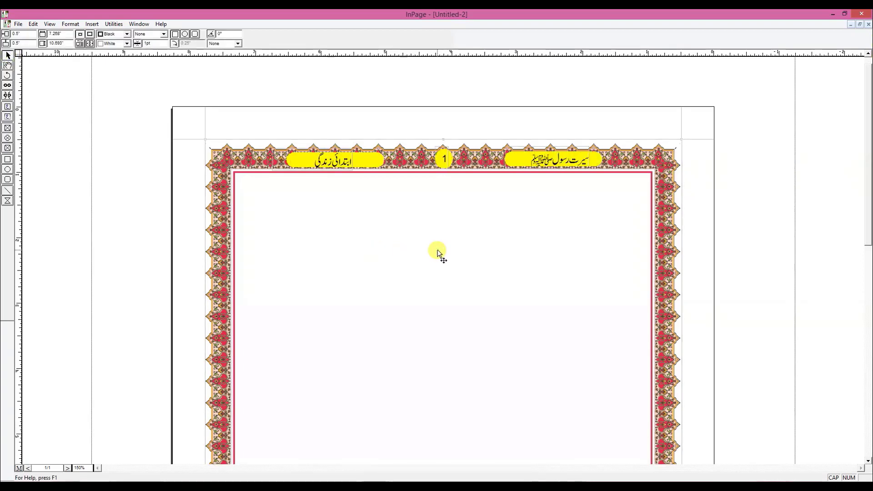
{"action": "left_click", "coordinate": [32, 24]}
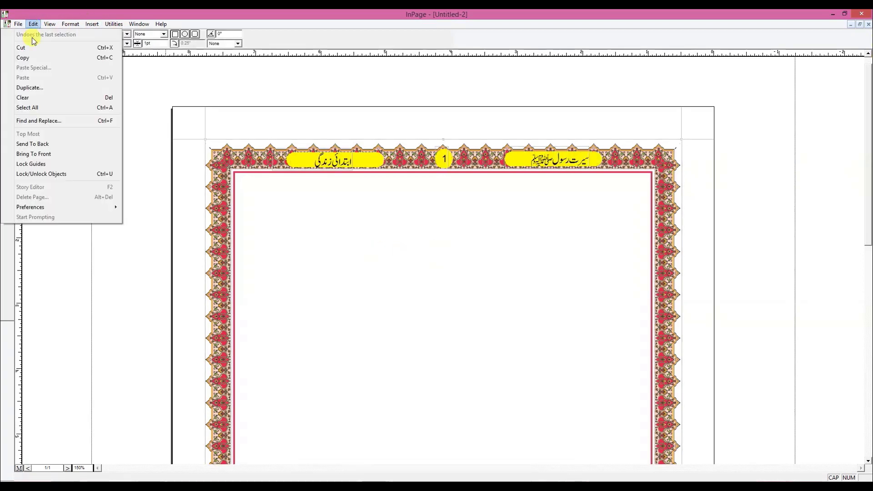
{"action": "left_click", "coordinate": [54, 154]}
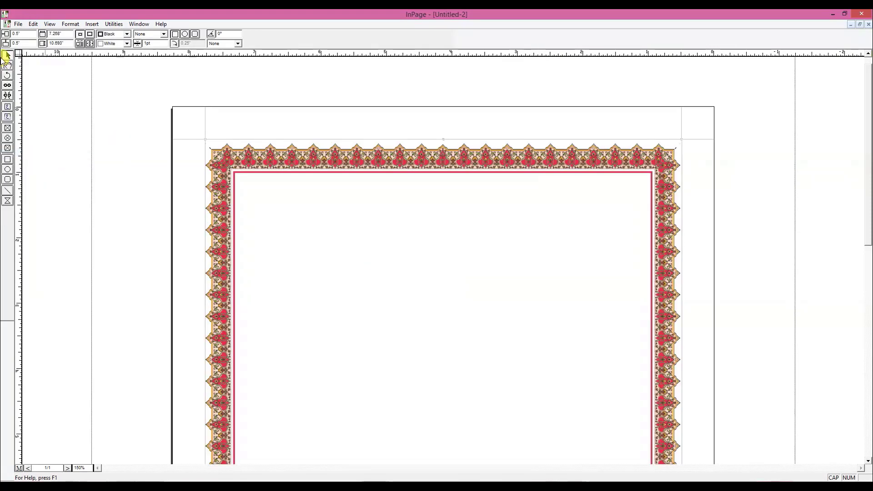
{"action": "left_click", "coordinate": [32, 24]}
{"action": "left_click", "coordinate": [70, 145]}
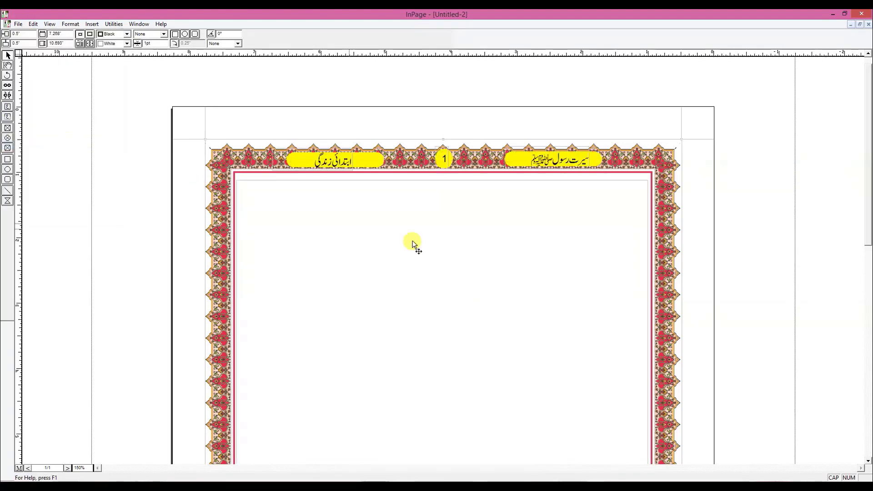
Step: Paste the copied article text into the text box inside the border
{"action": "left_click", "coordinate": [8, 65]}
{"action": "left_click", "coordinate": [528, 222]}
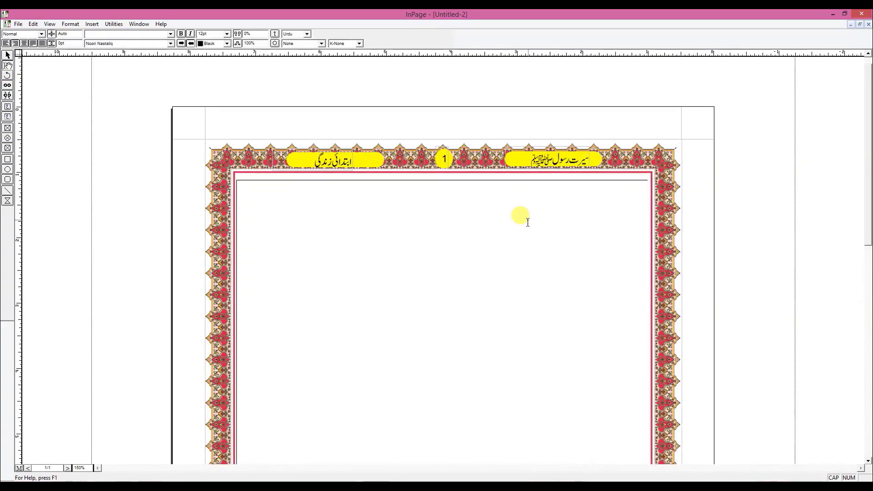
{"action": "key", "text": "ctrl+v"}
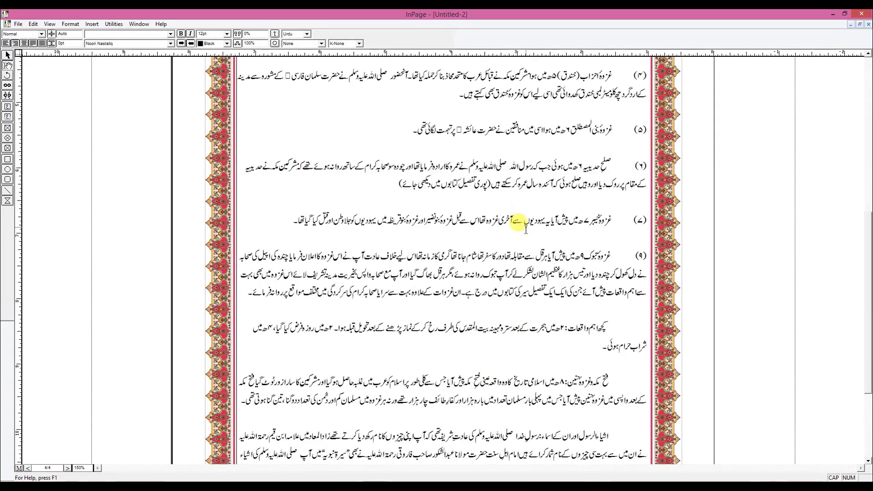
{"action": "scroll", "coordinate": [526, 229], "scroll_direction": "up", "scroll_amount": 10}
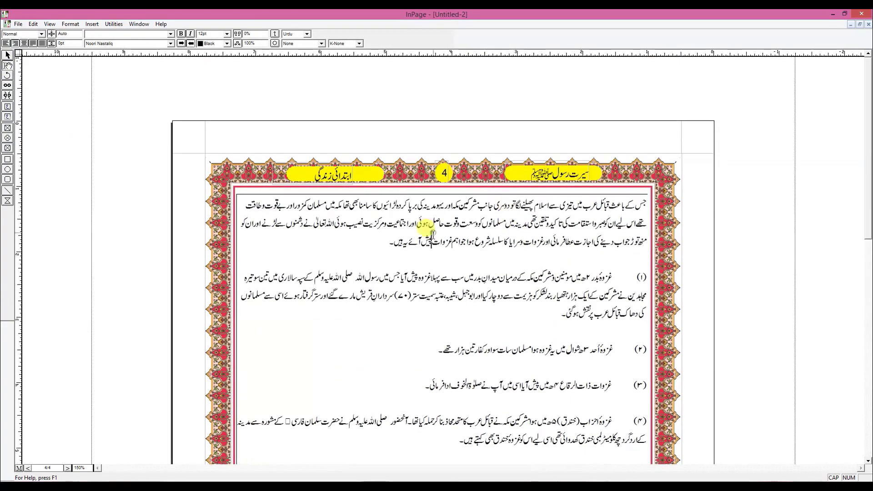
Step: Select all the pasted article text inside the border and set its font size to 15 pt
{"action": "left_click", "coordinate": [432, 239]}
{"action": "key", "text": "ctrl+a"}
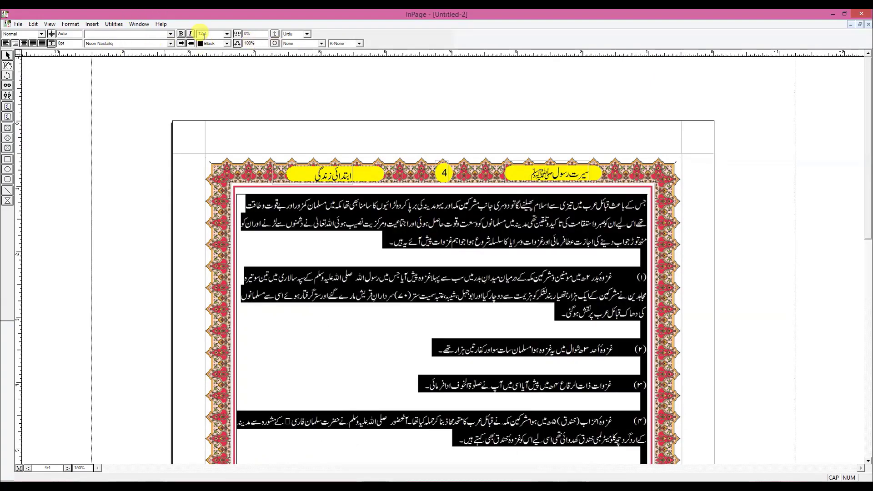
{"action": "type", "text": "15"}
{"action": "key", "text": "Return"}
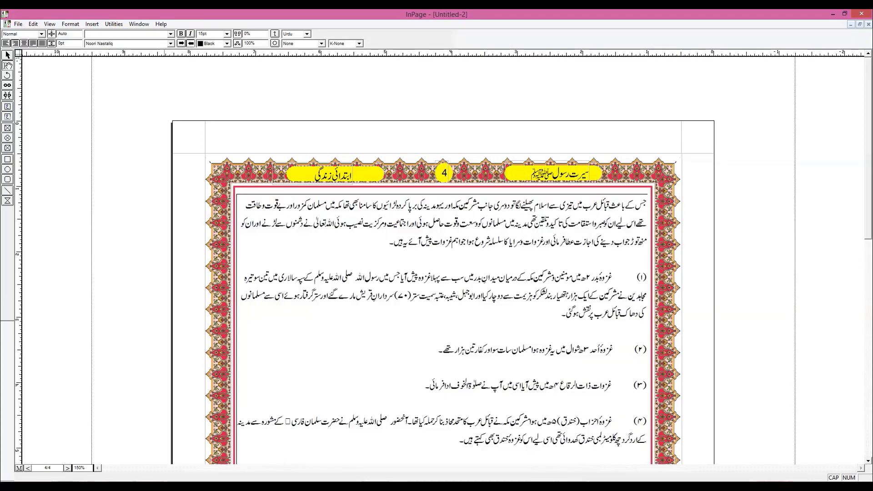
{"action": "left_click", "coordinate": [350, 318]}
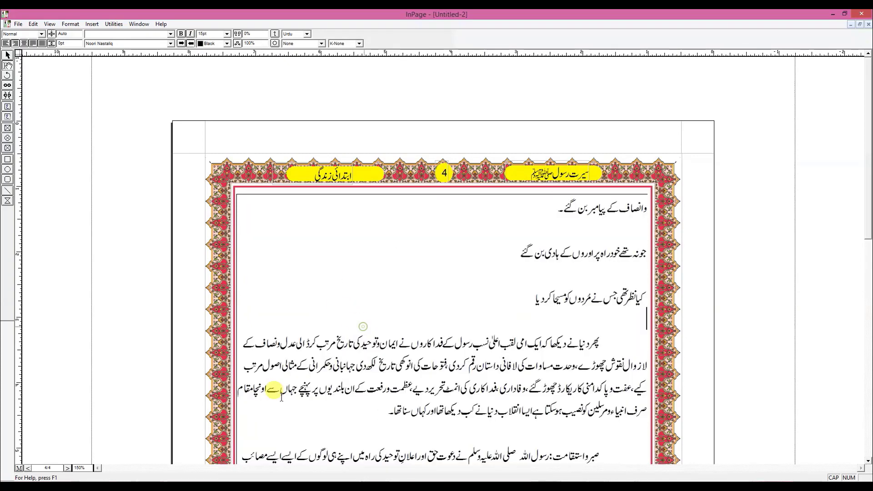
Step: Return to page 1 and justify its article paragraphs, including the opening one, the second one and the long one beginning صحابہ کرام
{"action": "left_click", "coordinate": [67, 468]}
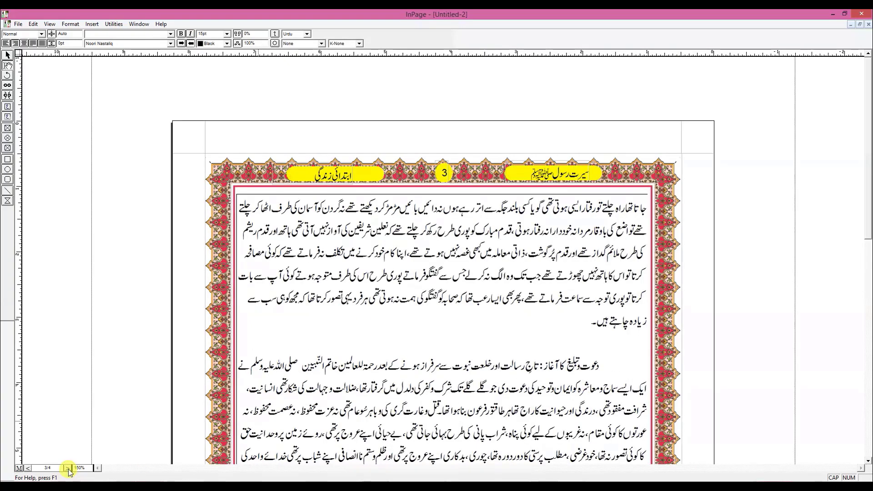
{"action": "left_click", "coordinate": [67, 467]}
{"action": "left_click", "coordinate": [68, 468]}
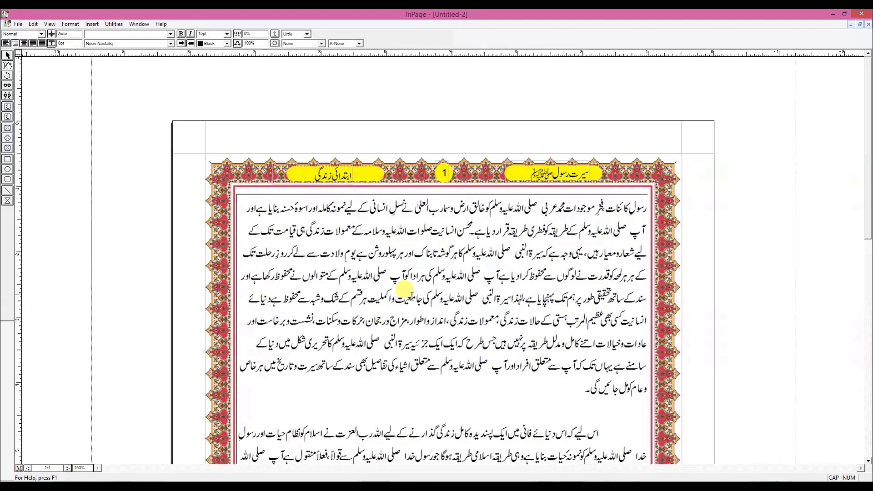
{"action": "left_click", "coordinate": [38, 46]}
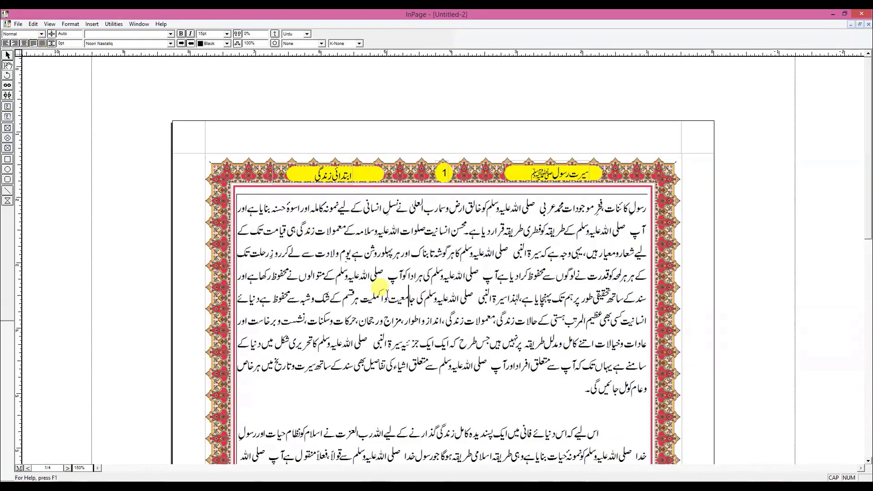
{"action": "scroll", "coordinate": [390, 288], "scroll_direction": "down", "scroll_amount": 3}
{"action": "left_click", "coordinate": [532, 378]}
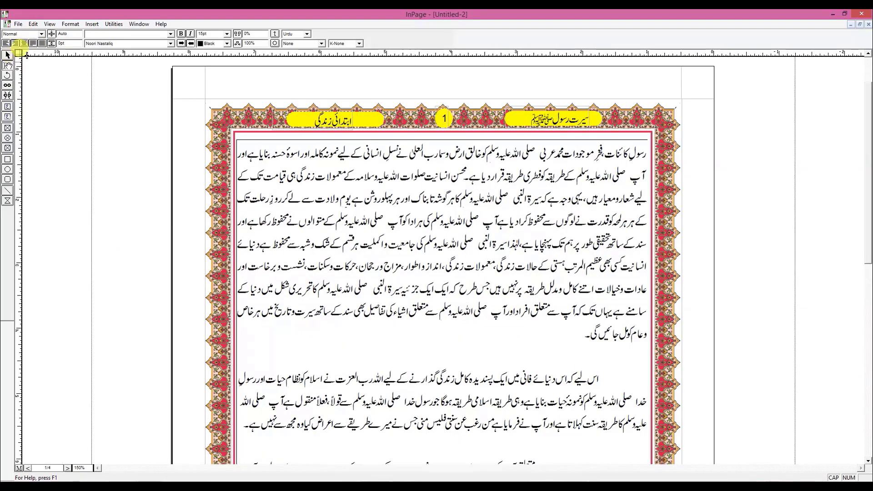
{"action": "scroll", "coordinate": [487, 347], "scroll_direction": "down", "scroll_amount": 5}
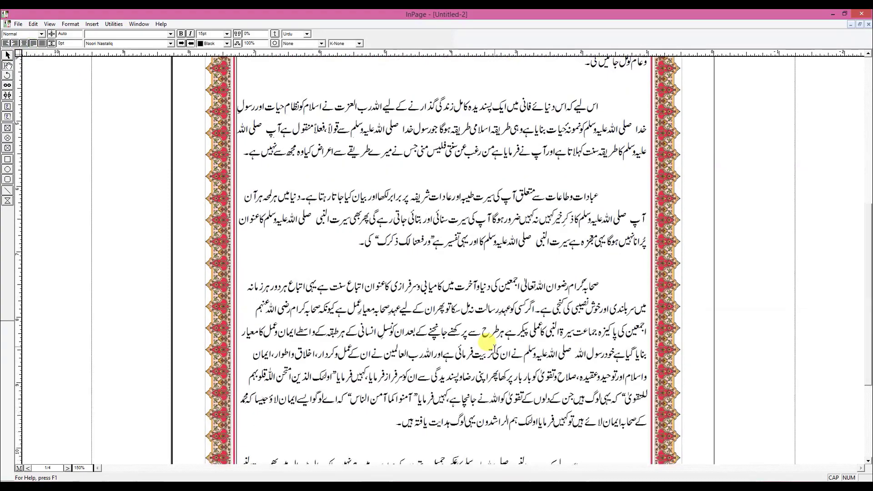
{"action": "left_click", "coordinate": [467, 331]}
{"action": "left_click", "coordinate": [33, 43]}
Step: Check how the text fills the border down to the end of page 1 and through page 2
{"action": "scroll", "coordinate": [529, 344], "scroll_direction": "down", "scroll_amount": 3}
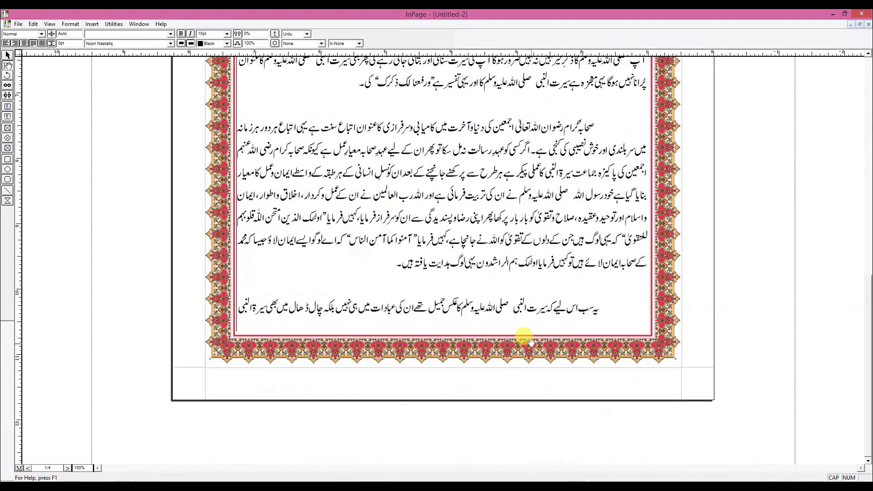
{"action": "left_click", "coordinate": [28, 468]}
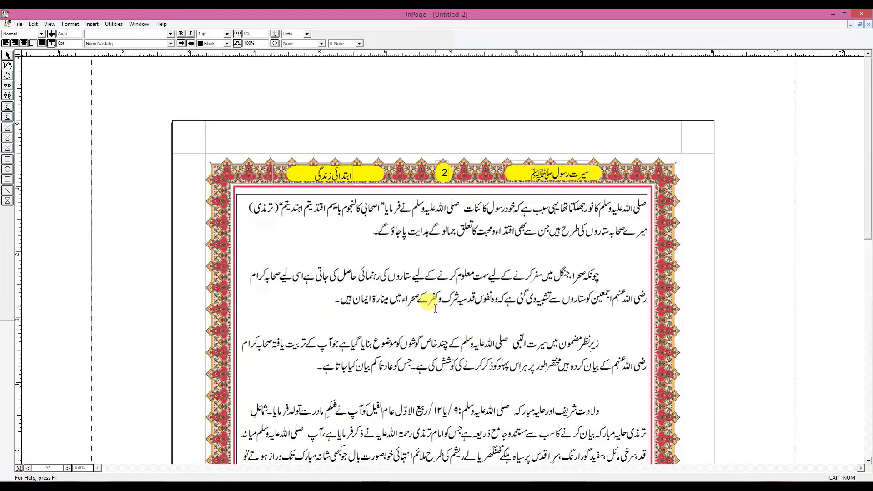
{"action": "scroll", "coordinate": [435, 309], "scroll_direction": "down", "scroll_amount": 8}
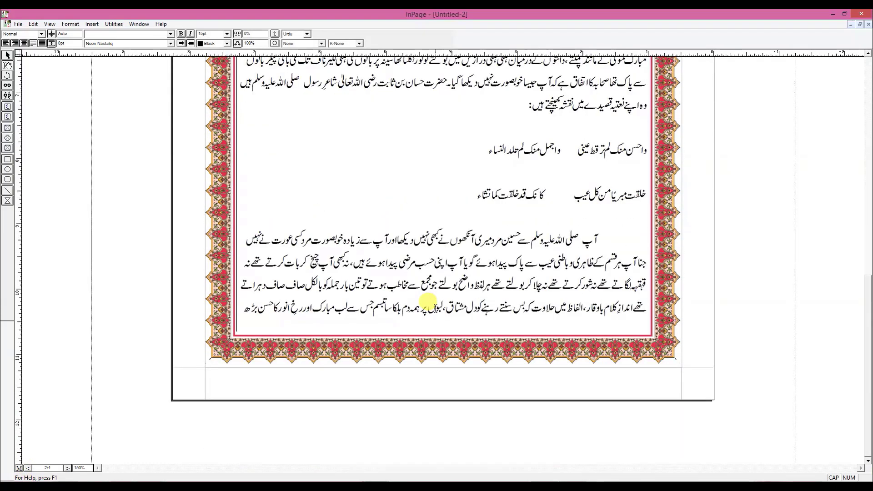